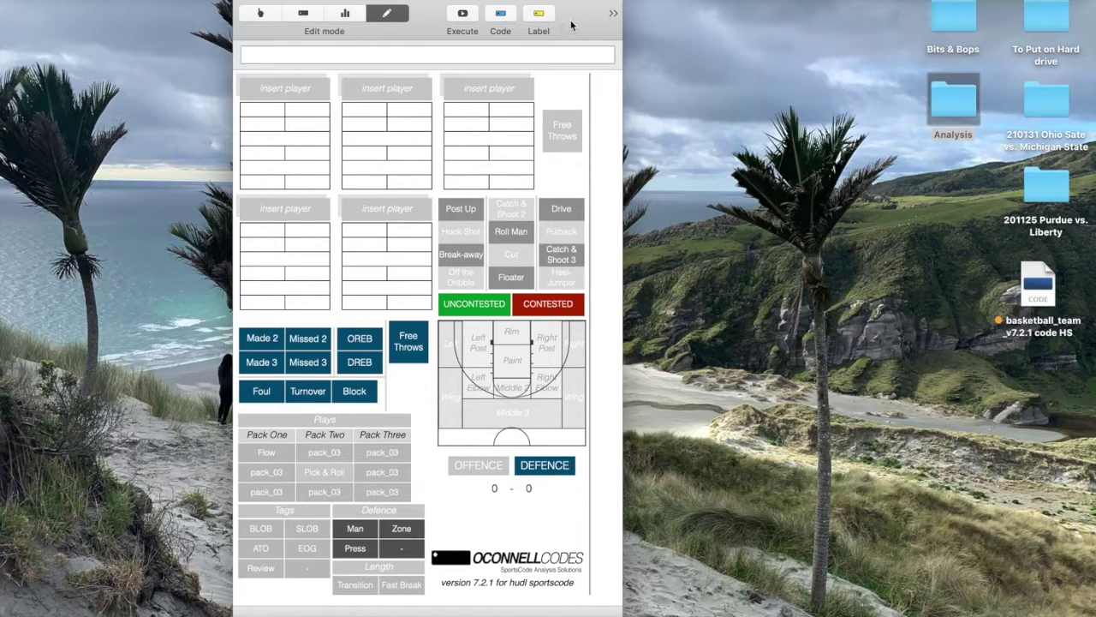
Narrow the code window to its main coding section and park it against the edge of the desktop.
left_click_drag(570, 26, 559, 26)
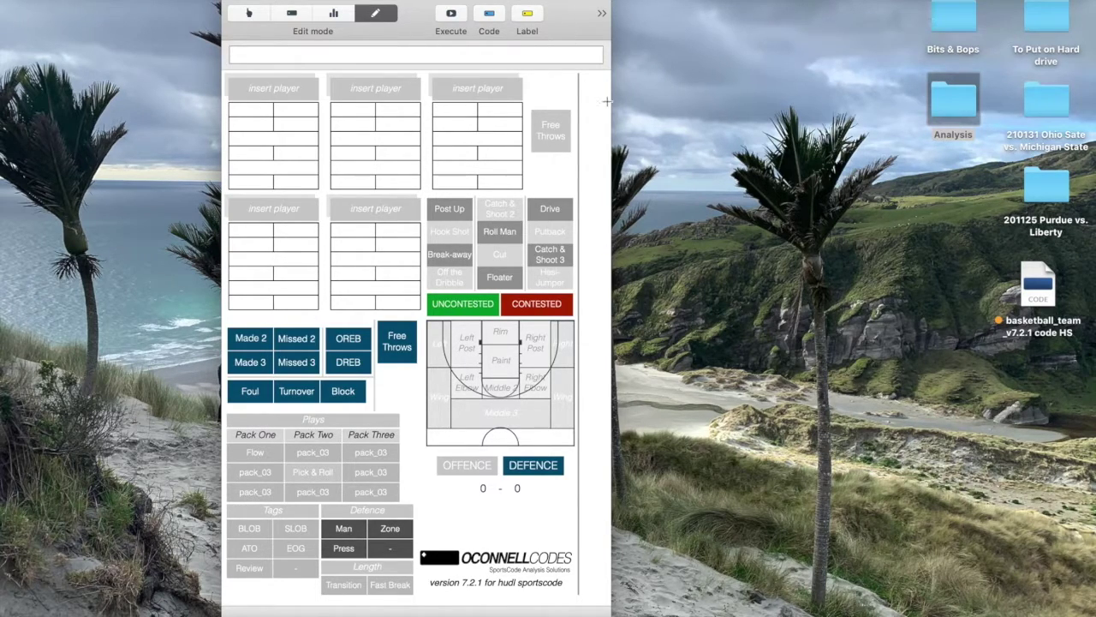
left_click_drag(610, 101, 581, 101)
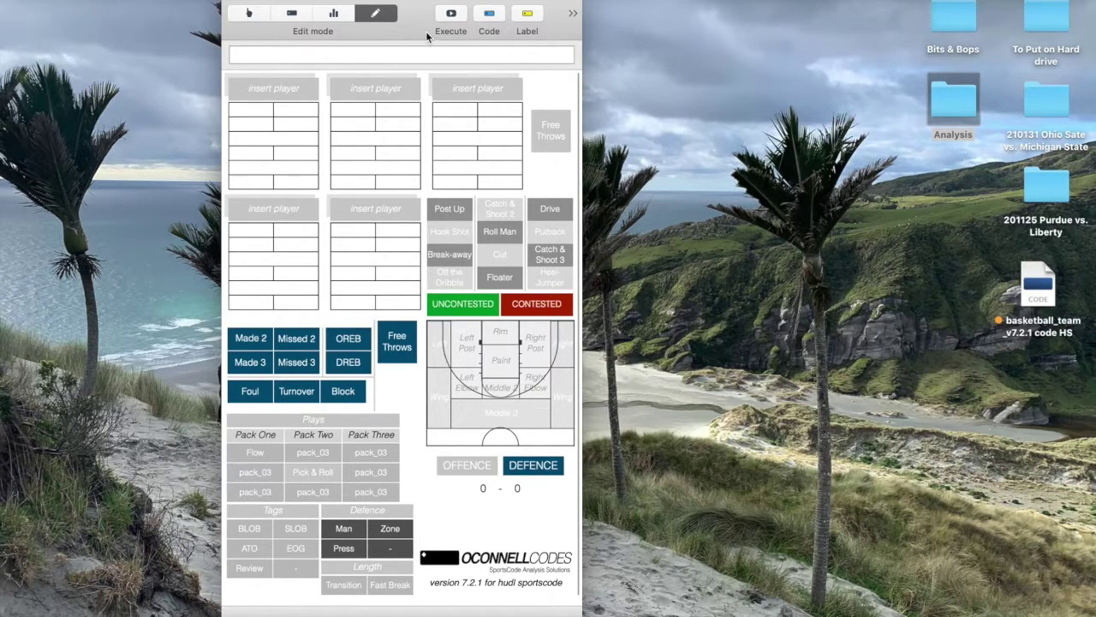
left_click_drag(426, 31, 940, 31)
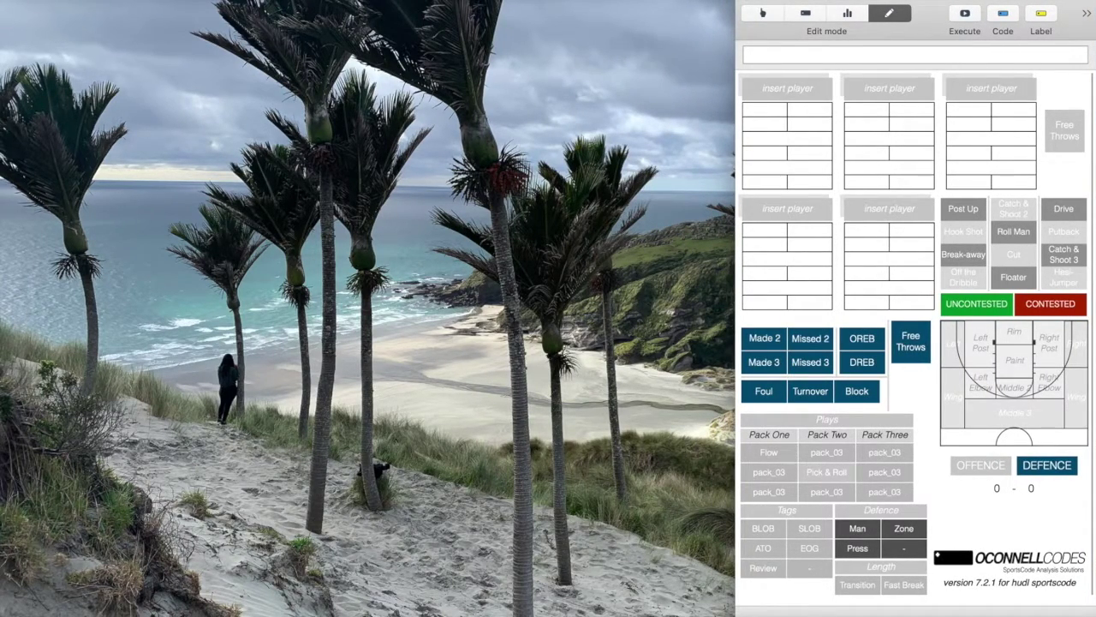
left_click_drag(17, 2, 720, 588)
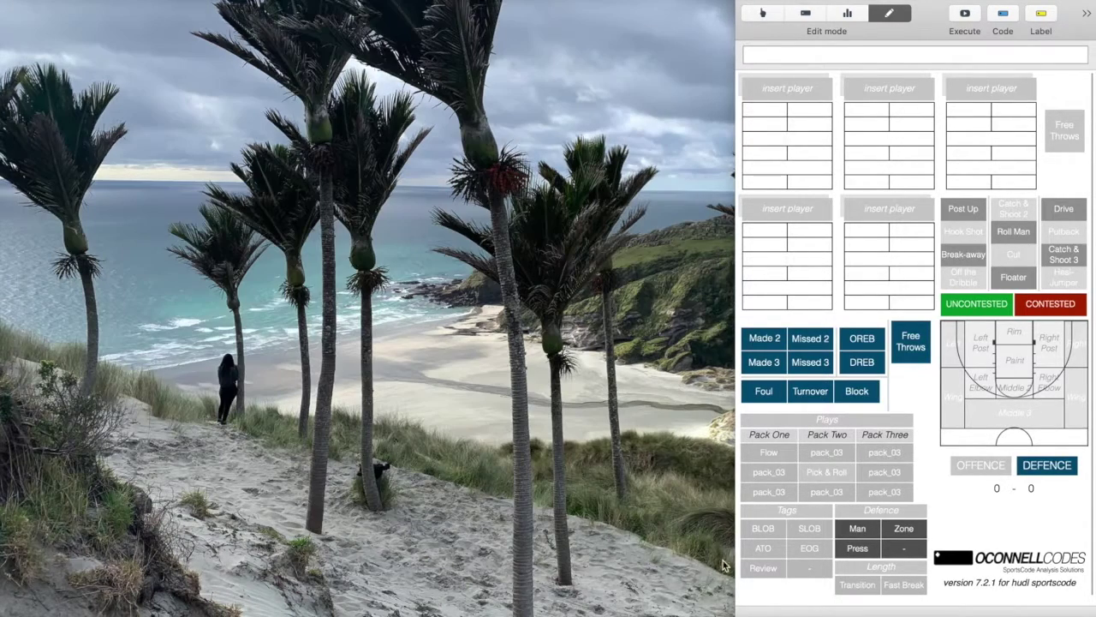
Widen the code window to expose its off-screen sections, narrow it again and move it back from the desktop edge.
left_click_drag(738, 477, 310, 445)
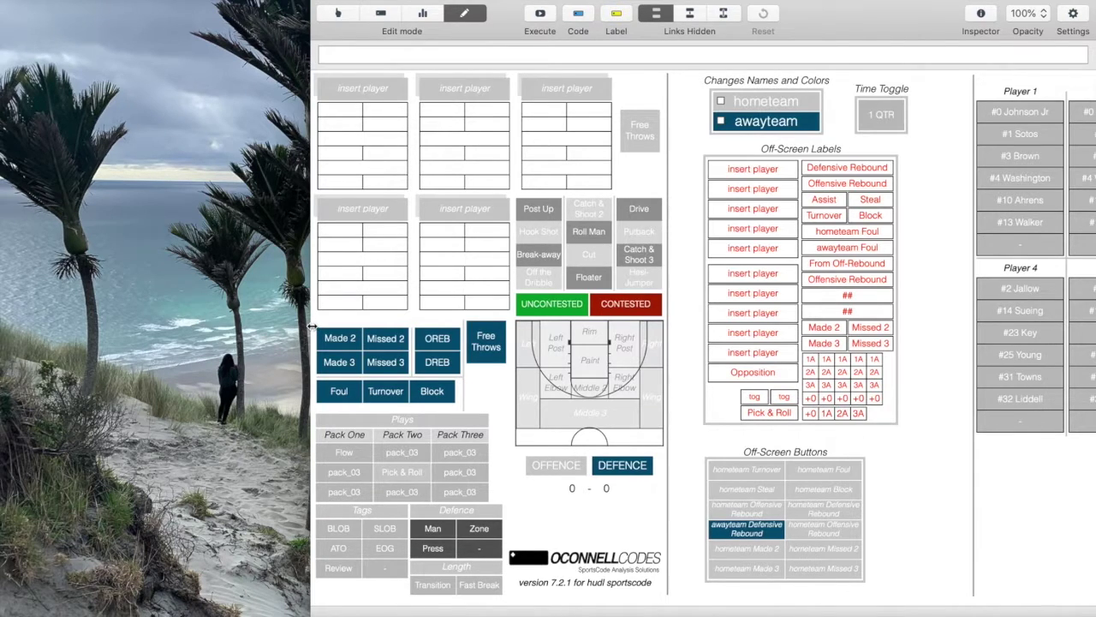
left_click_drag(311, 315, 735, 251)
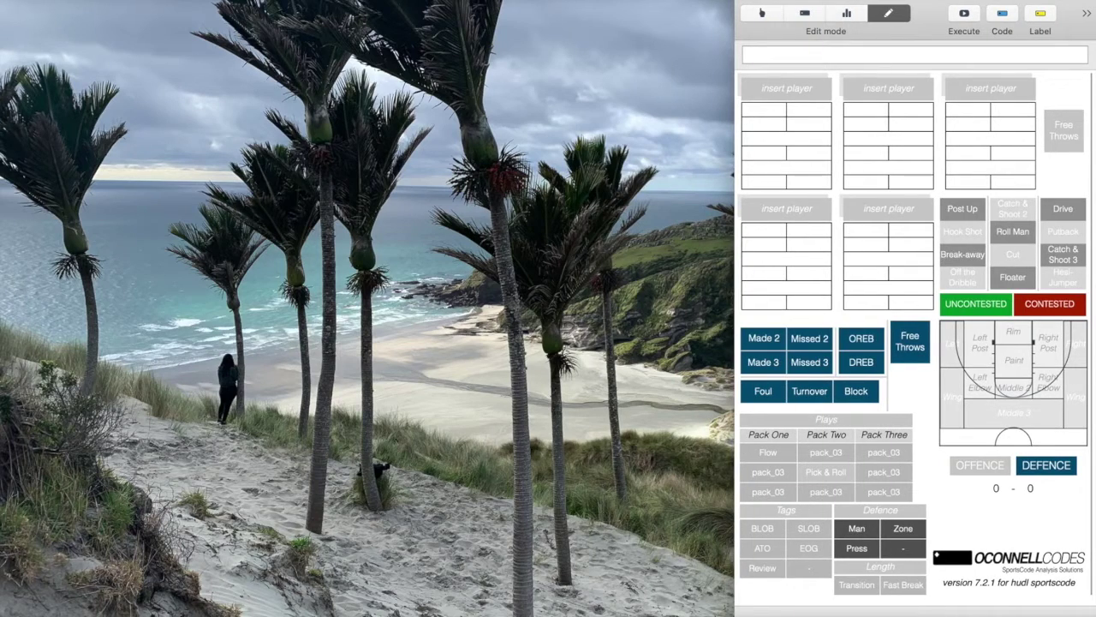
left_click_drag(921, 22, 424, 21)
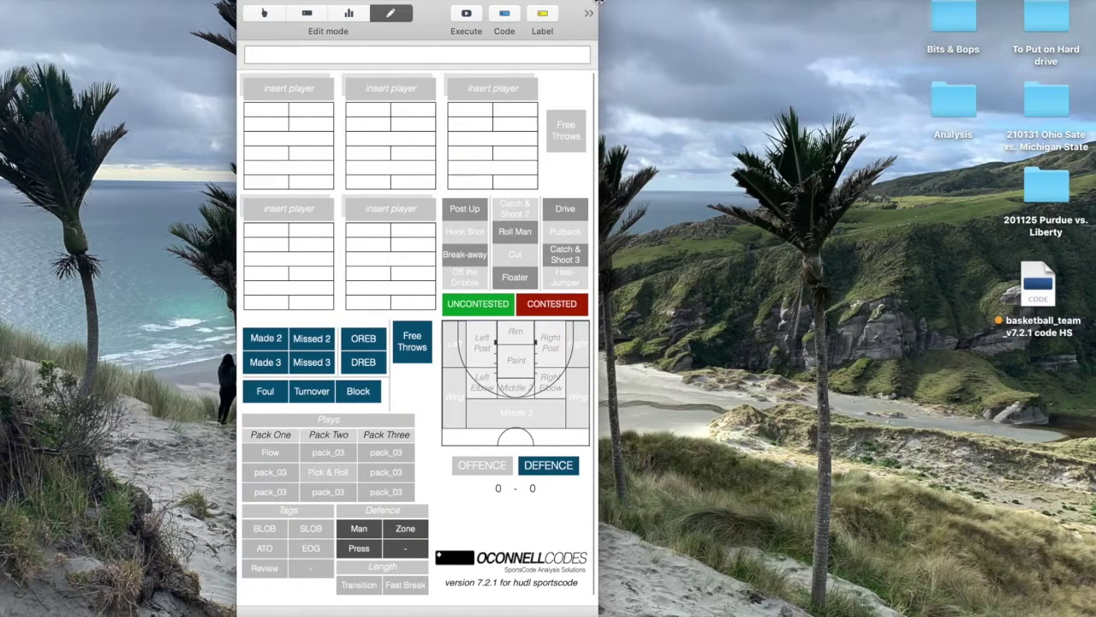
left_click_drag(604, 75, 557, 66)
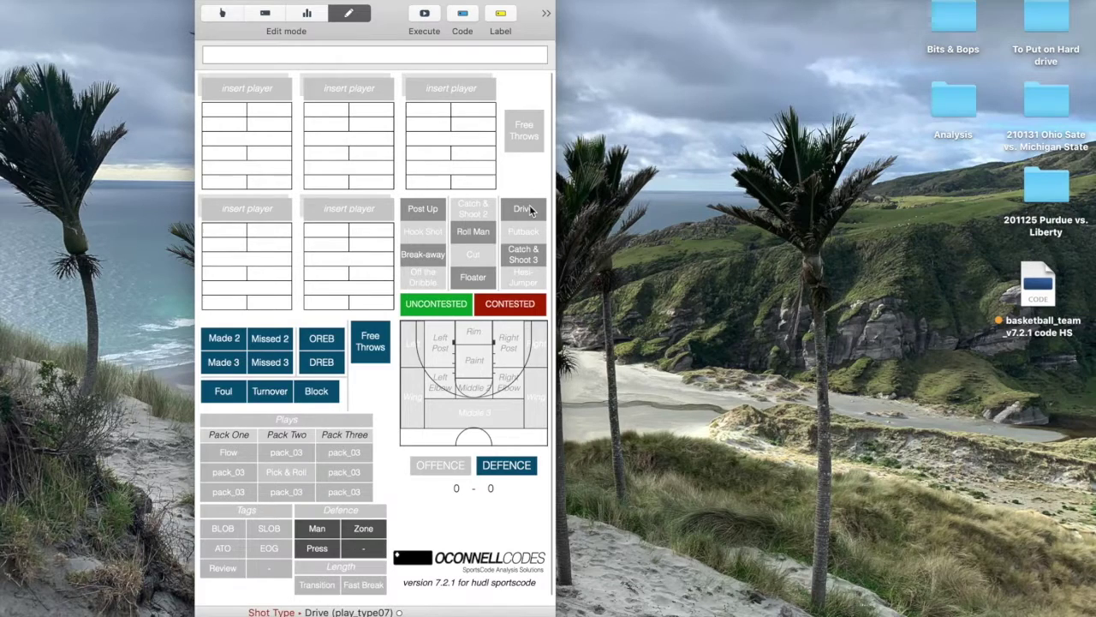
Look through the code window's off-screen labels, off-screen buttons and player lists.
scroll(529, 205, "right", 10)
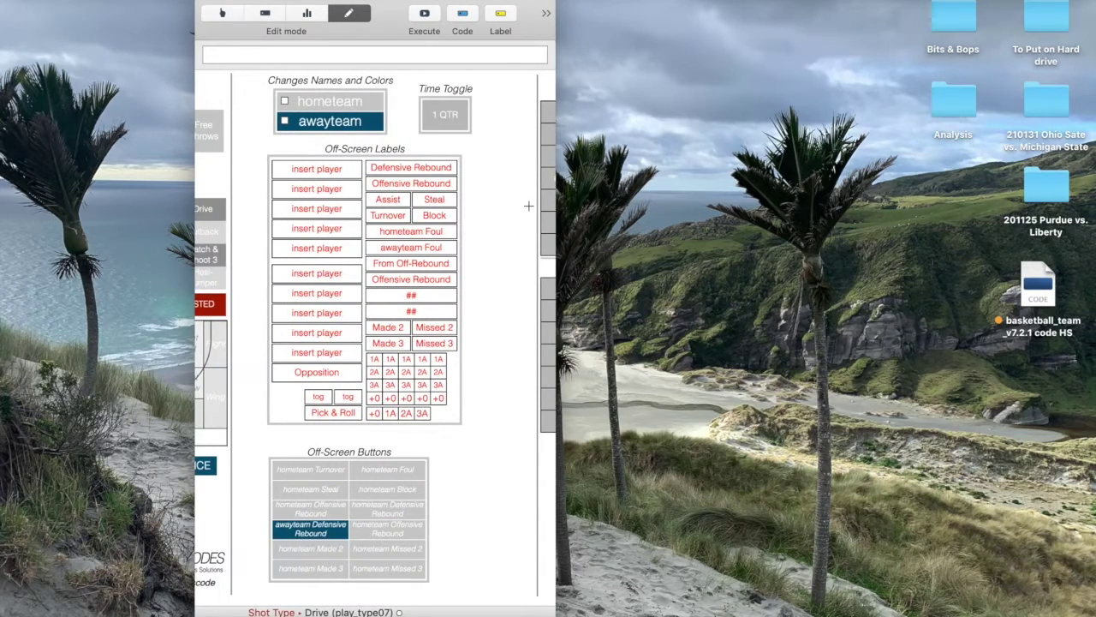
scroll(529, 206, "right", 10)
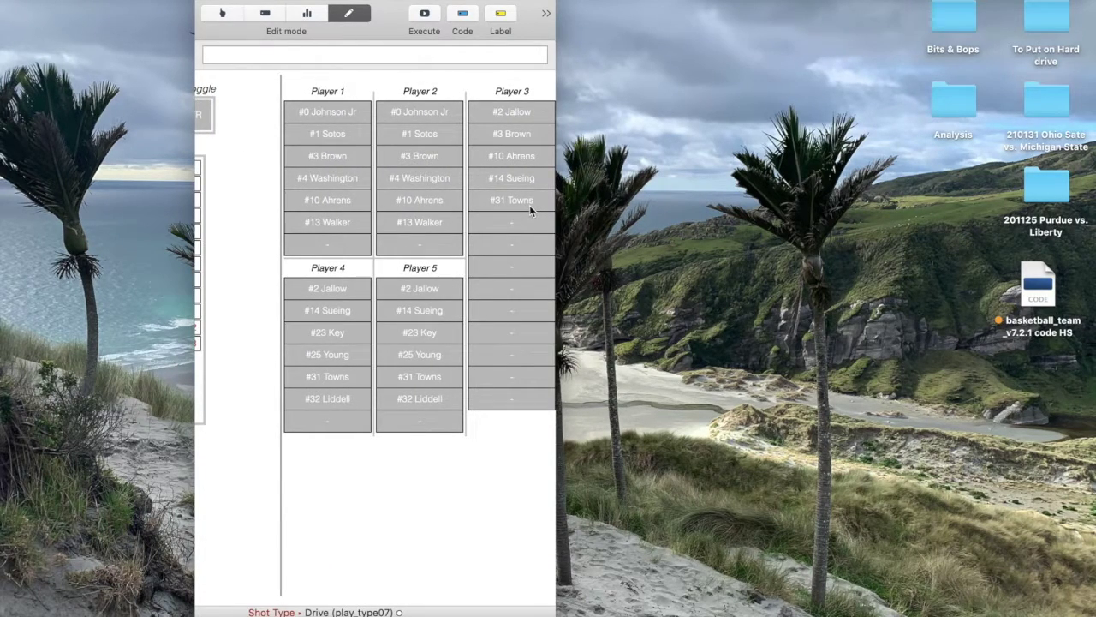
scroll(530, 205, "left", 10)
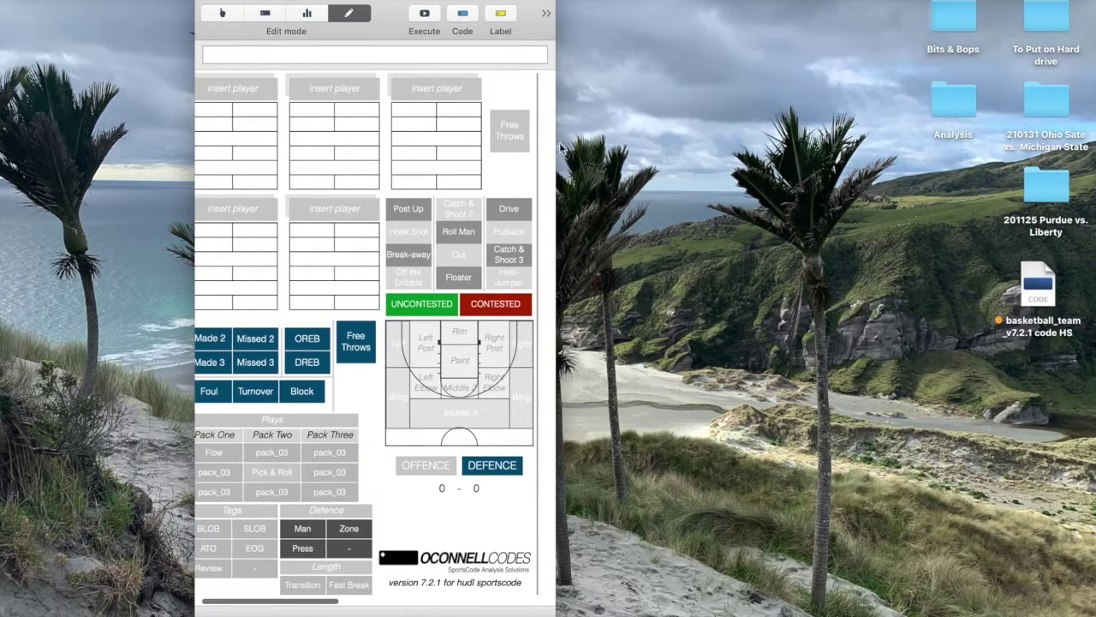
Enlarge and reposition the code window so the coding section, off-screen labels and player lists all fit in view.
left_click_drag(554, 146, 939, 145)
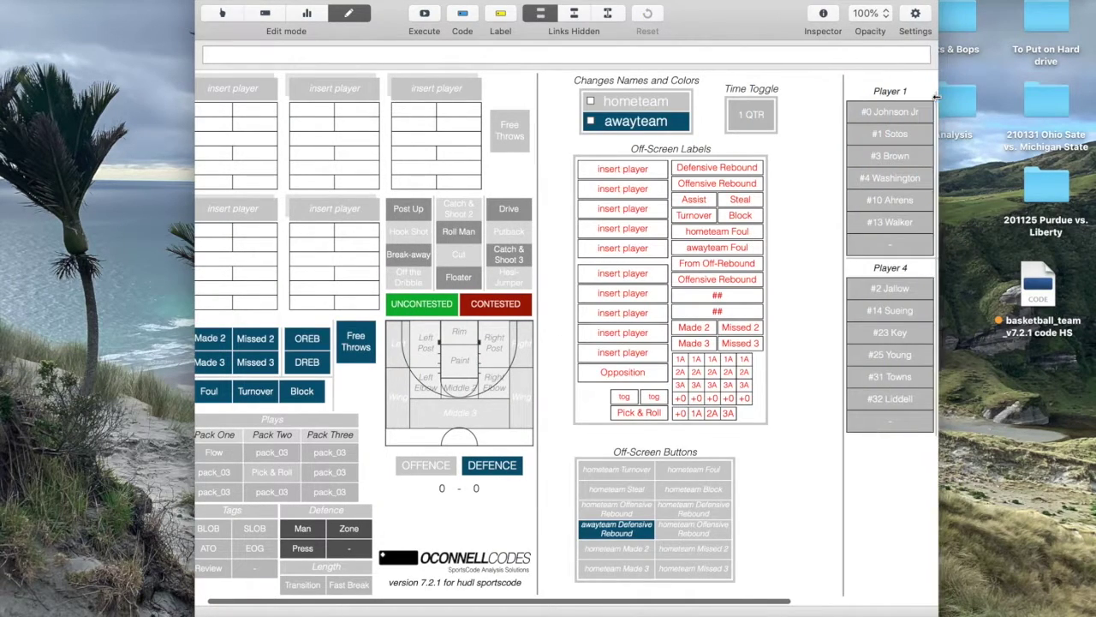
scroll(734, 221, "left", 1)
left_click_drag(743, 31, 669, 32)
left_click_drag(864, 60, 993, 44)
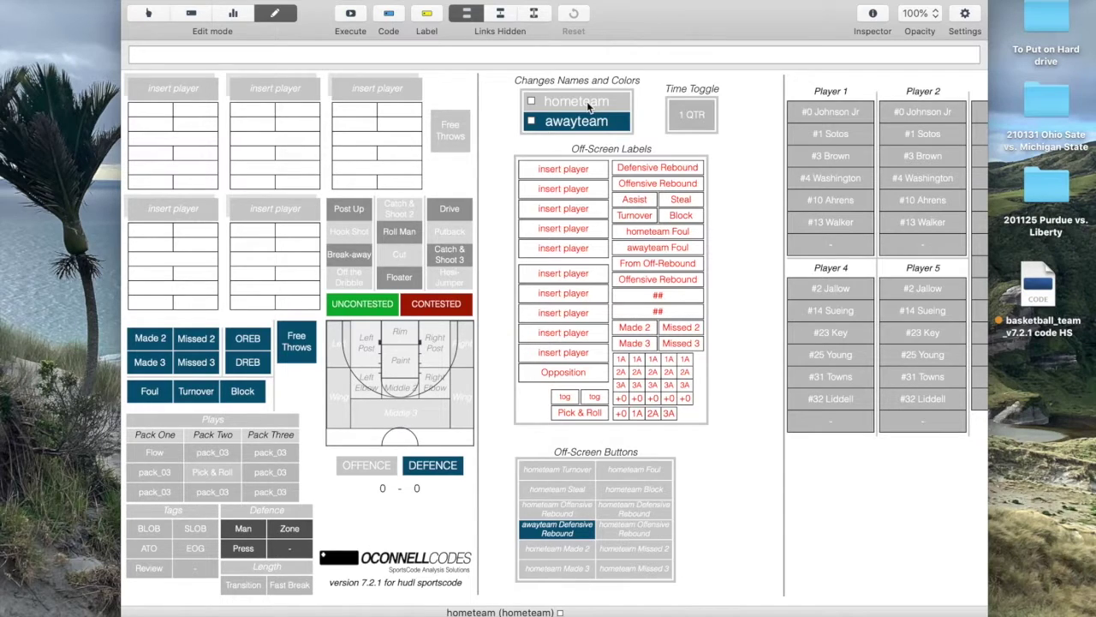
Rename the hometeam button as Ohio St and give it a red background colour.
double_click(588, 104)
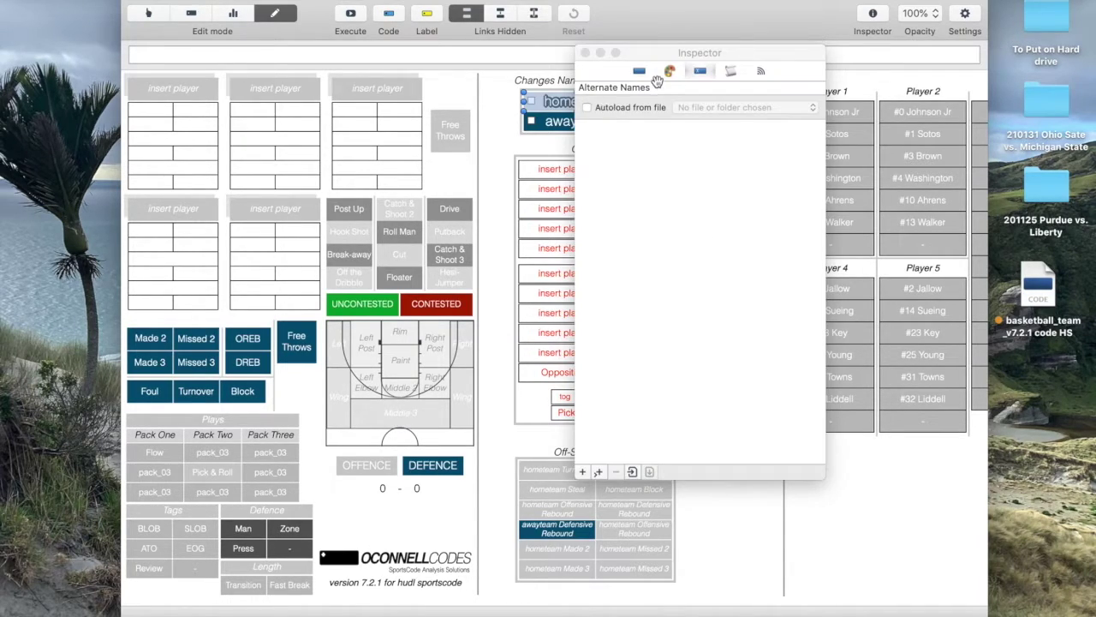
double_click(710, 137)
type("Ohio St")
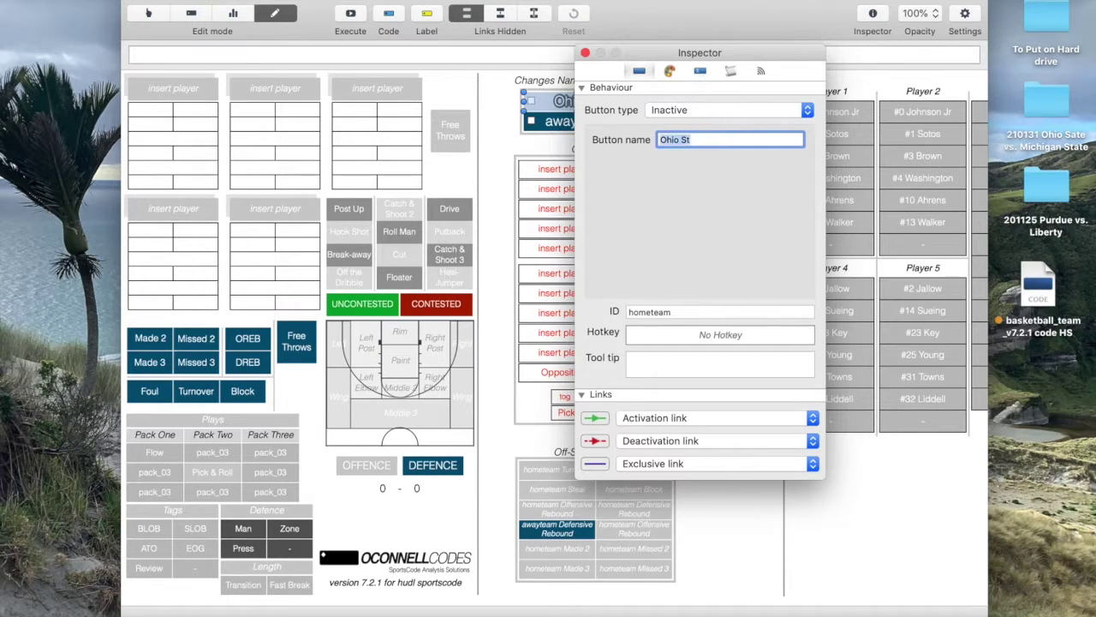
key("Return")
left_click(669, 72)
left_click(608, 192)
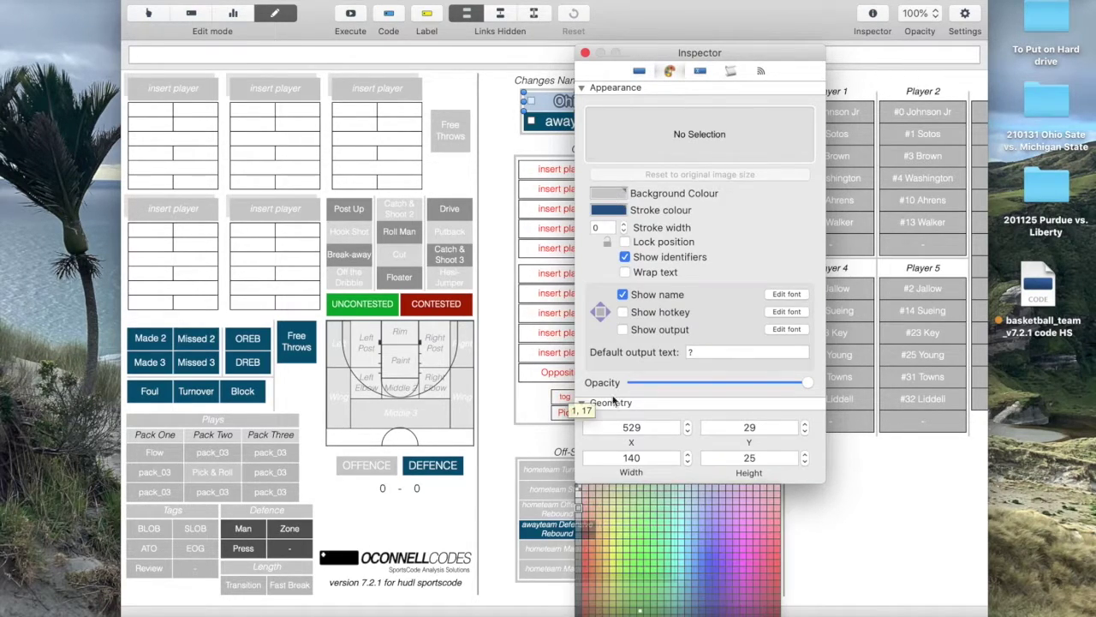
left_click(591, 575)
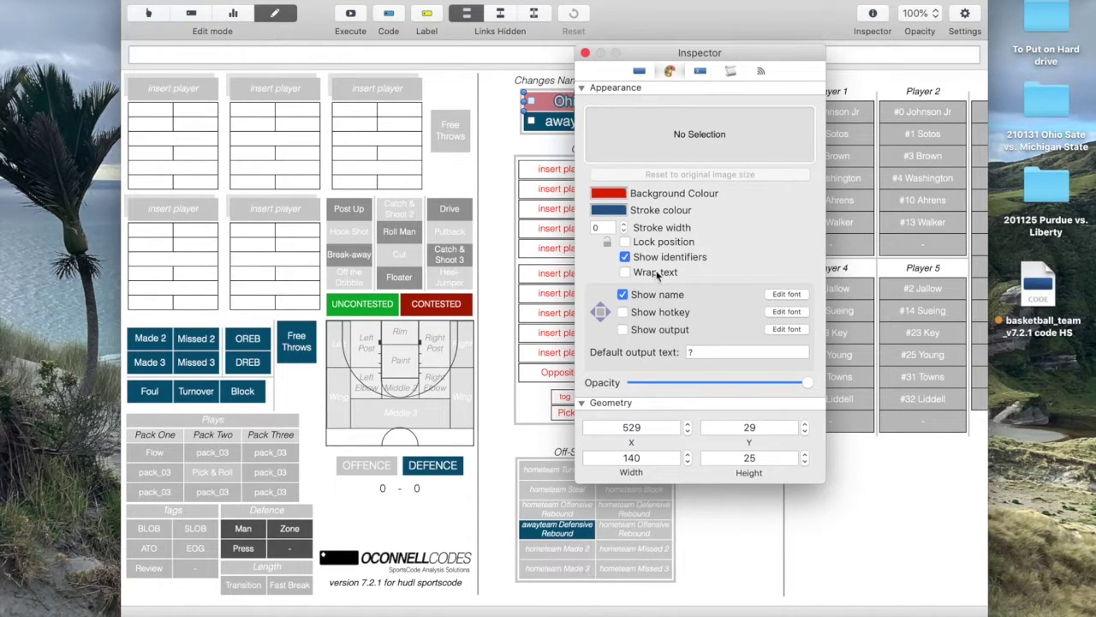
Rename the awayteam button as Michigan and execute the code window's scripts.
left_click(553, 124)
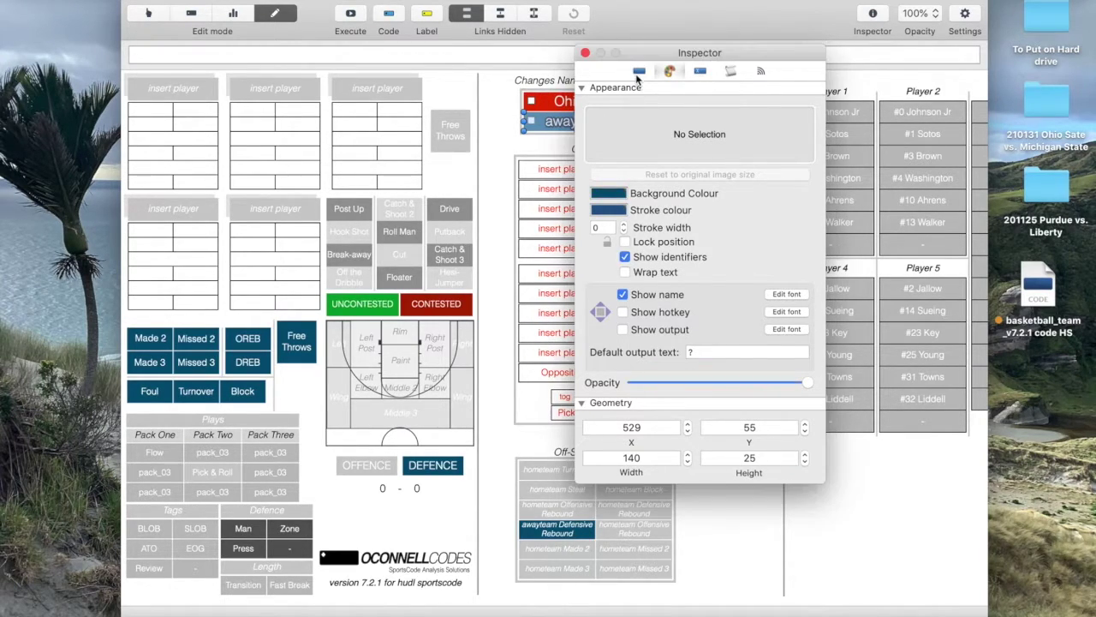
left_click(639, 71)
double_click(682, 144)
type("Michigan")
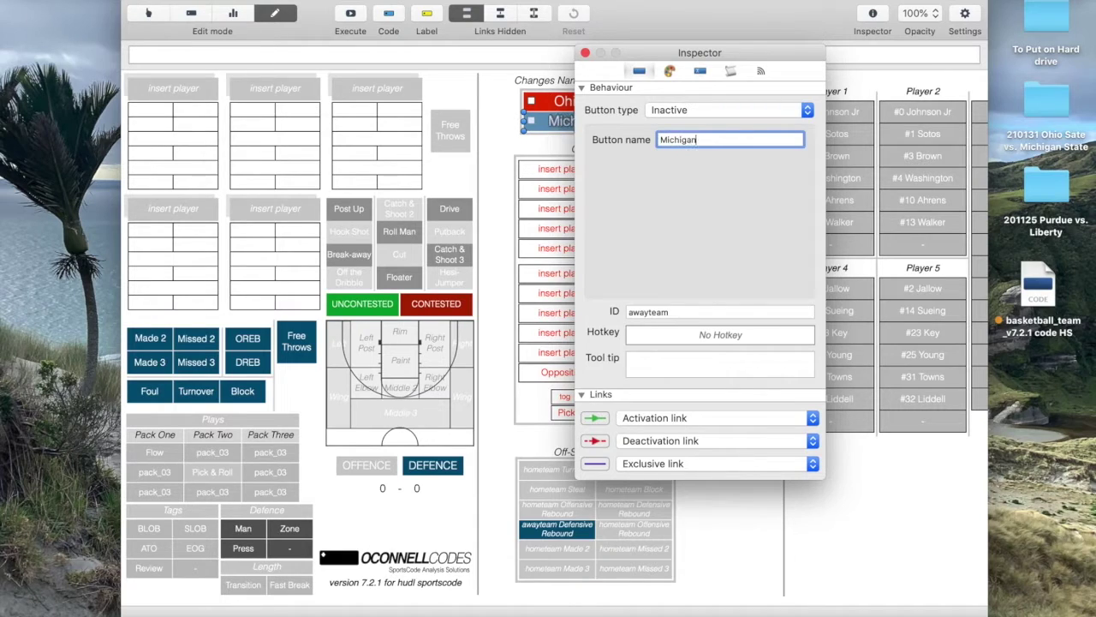
left_click(585, 54)
left_click(351, 14)
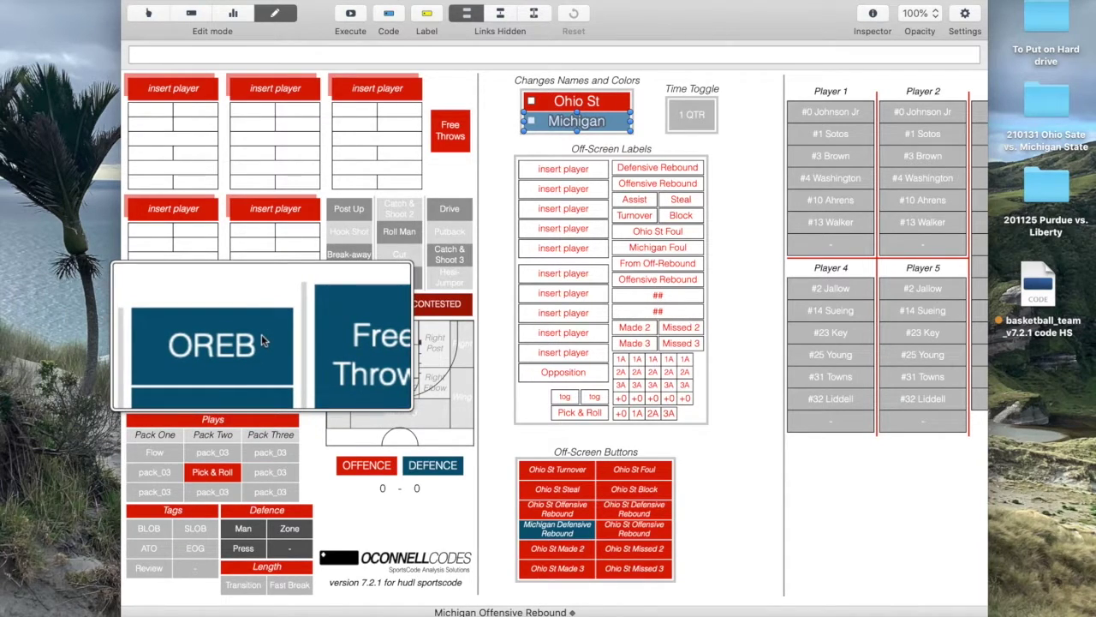
Examine how the scripts of the OFFENCE and Made 2 buttons set their colour and name.
double_click(376, 471)
left_click(730, 70)
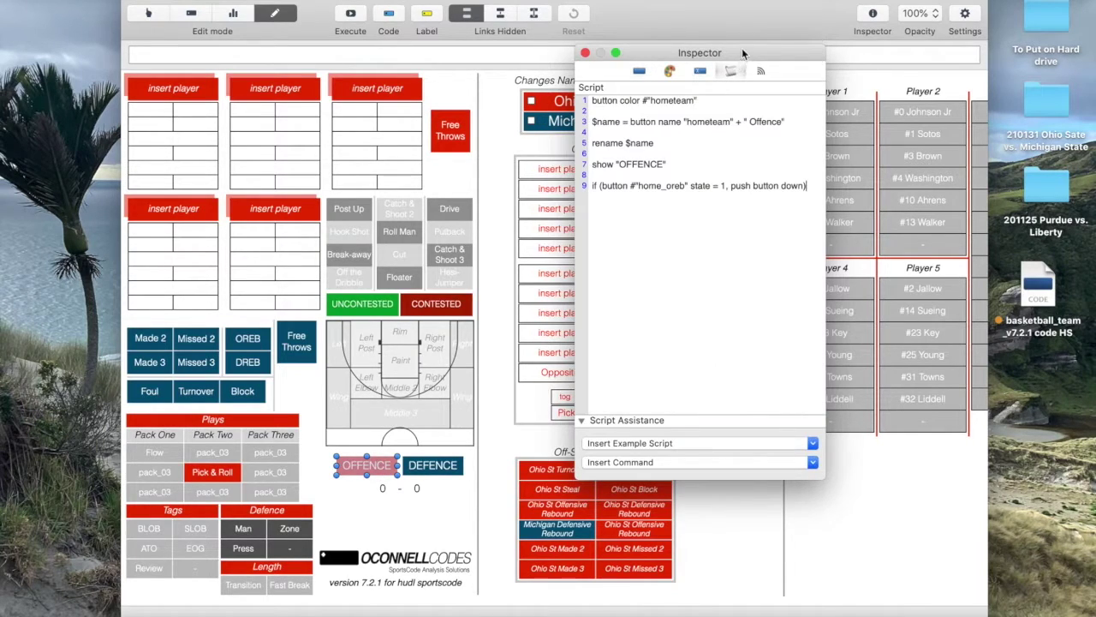
left_click_drag(741, 53, 662, 52)
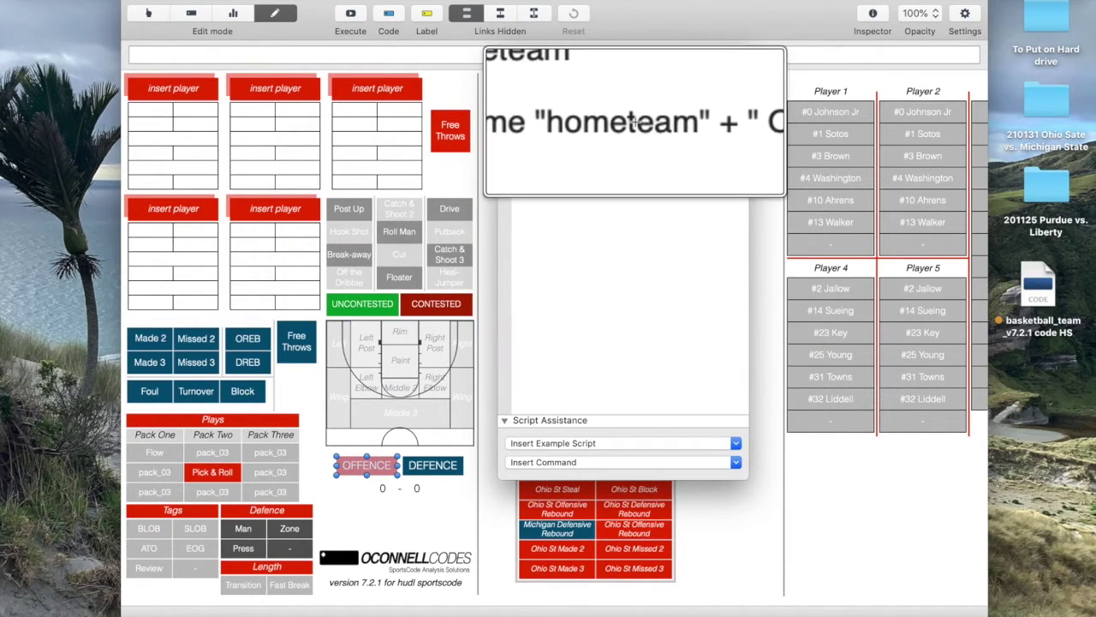
left_click_drag(659, 53, 436, 95)
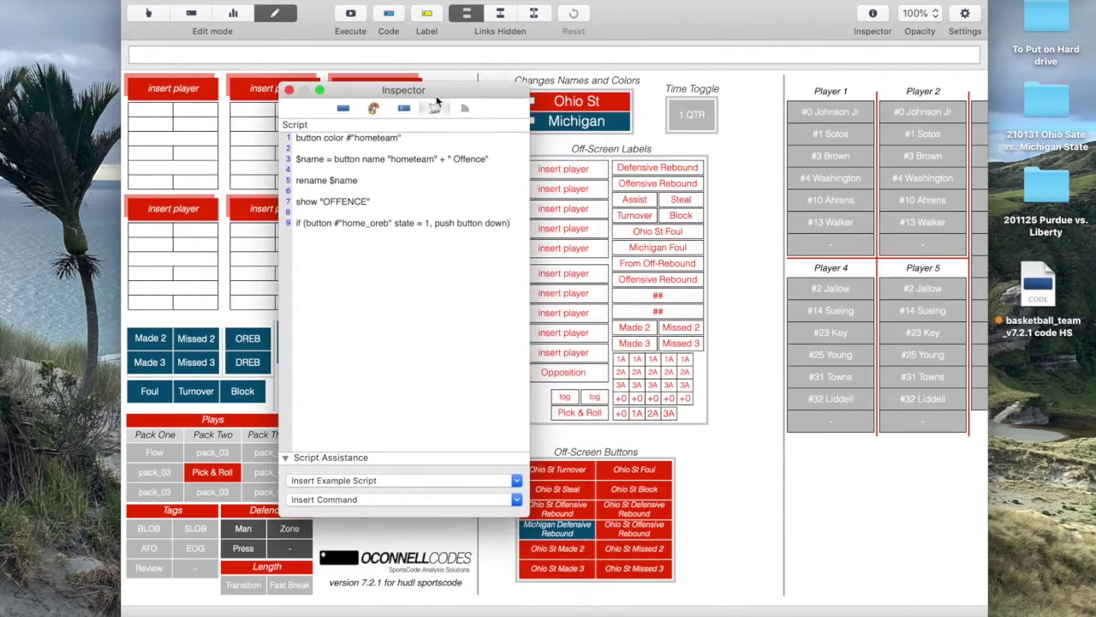
mouse_move(470, 158)
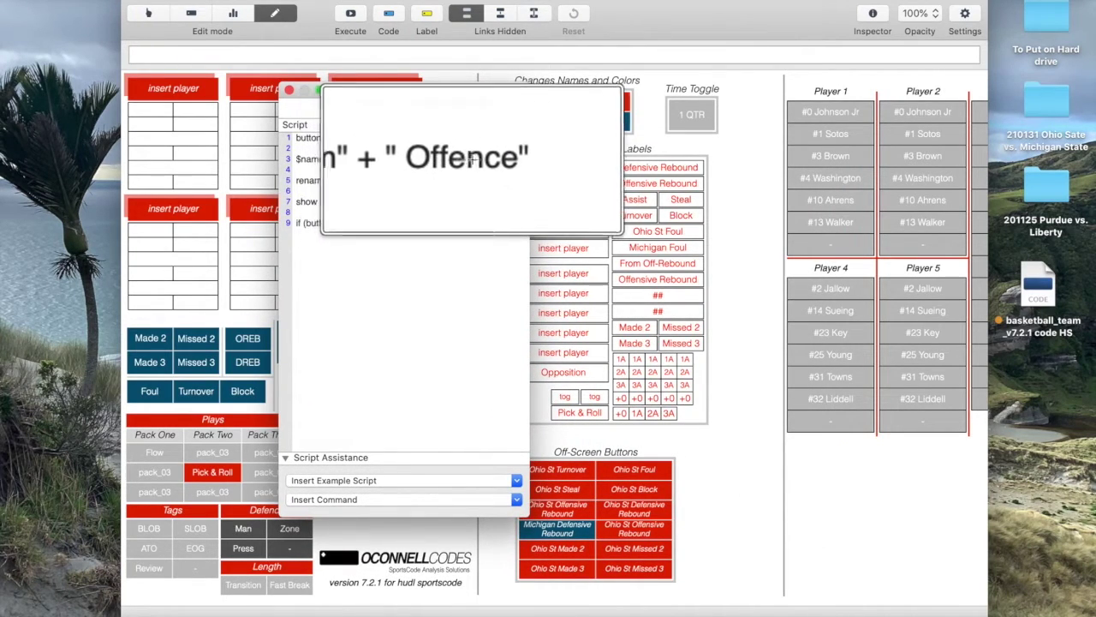
mouse_move(311, 179)
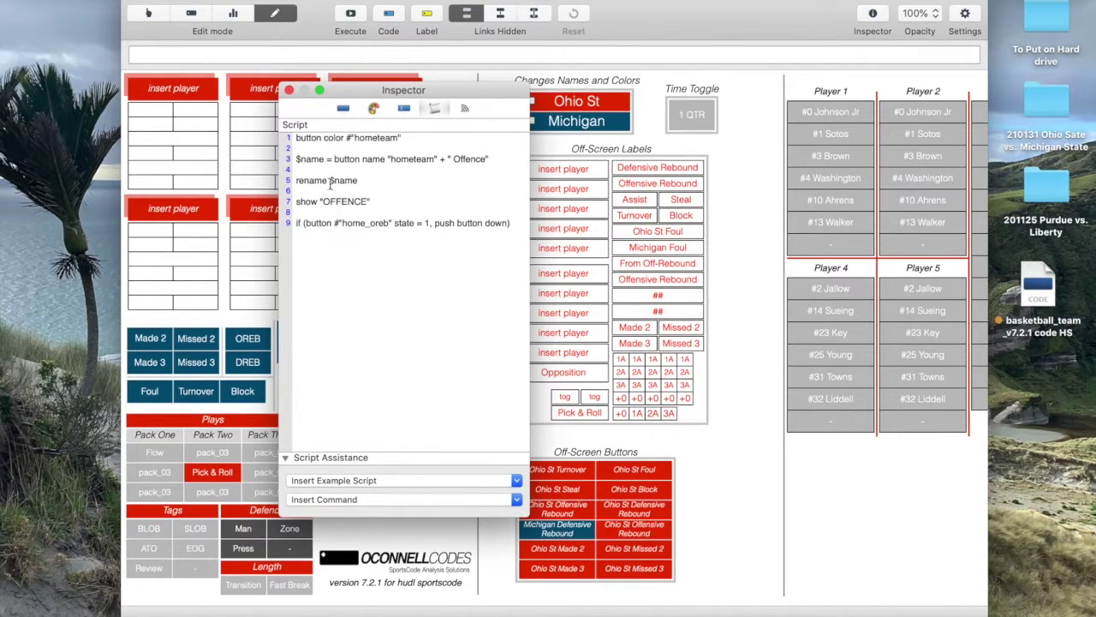
left_click(168, 341)
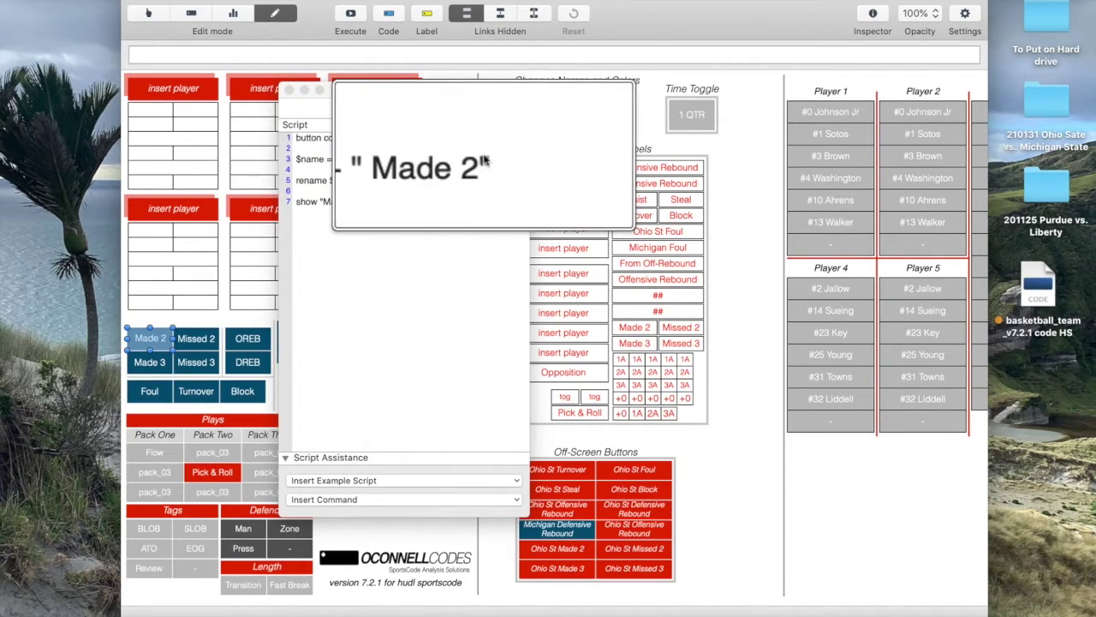
left_click(289, 91)
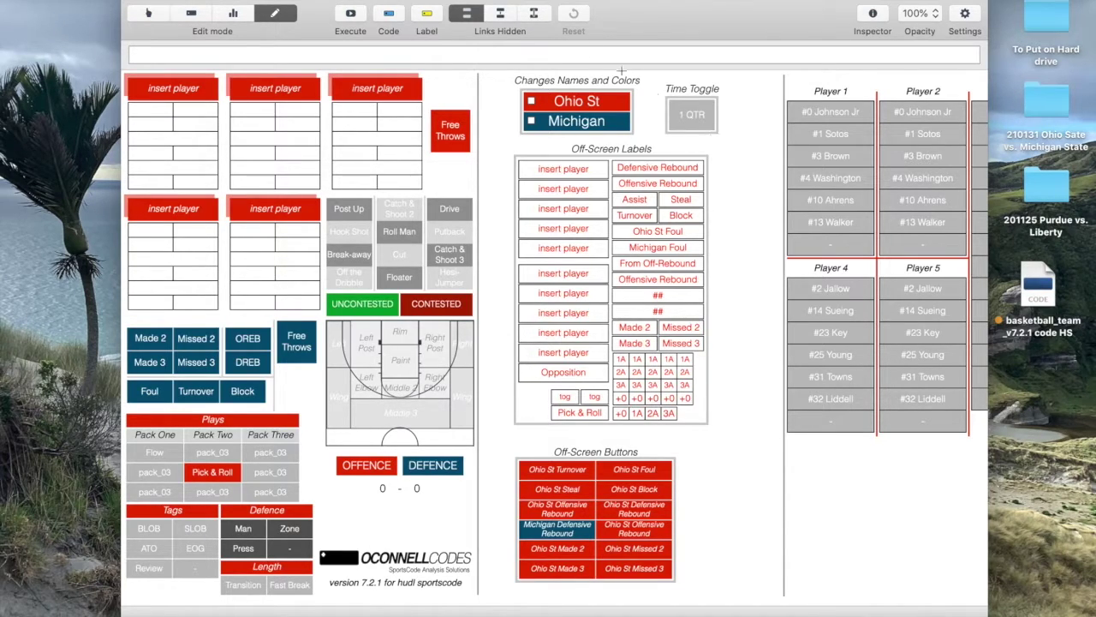
Display all button links above the code window's buttons, and hide them again.
left_click(535, 13)
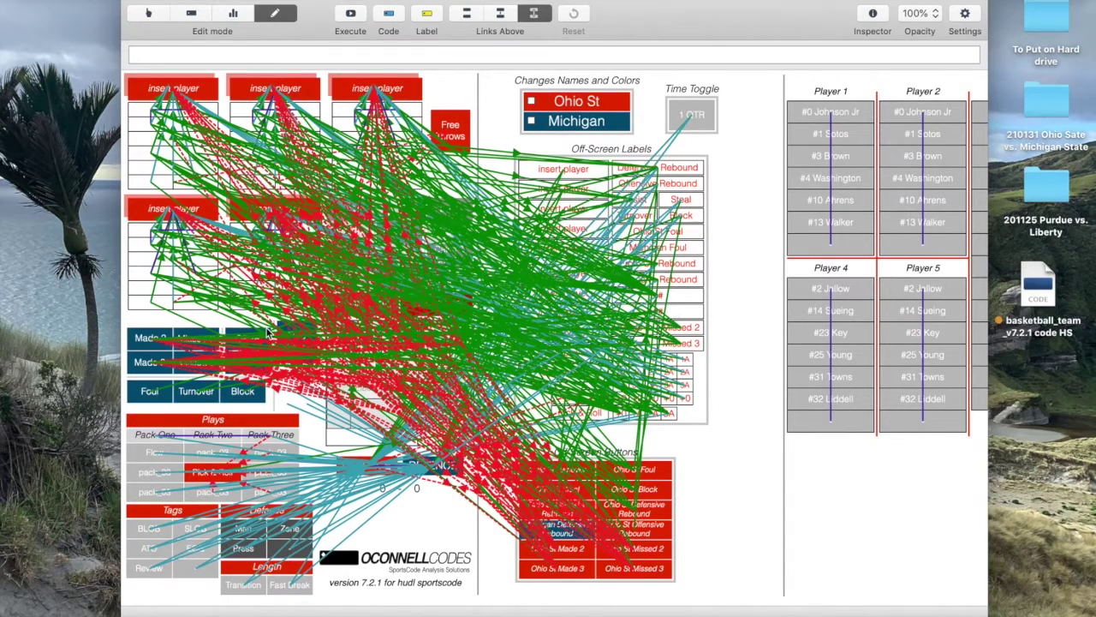
left_click(467, 13)
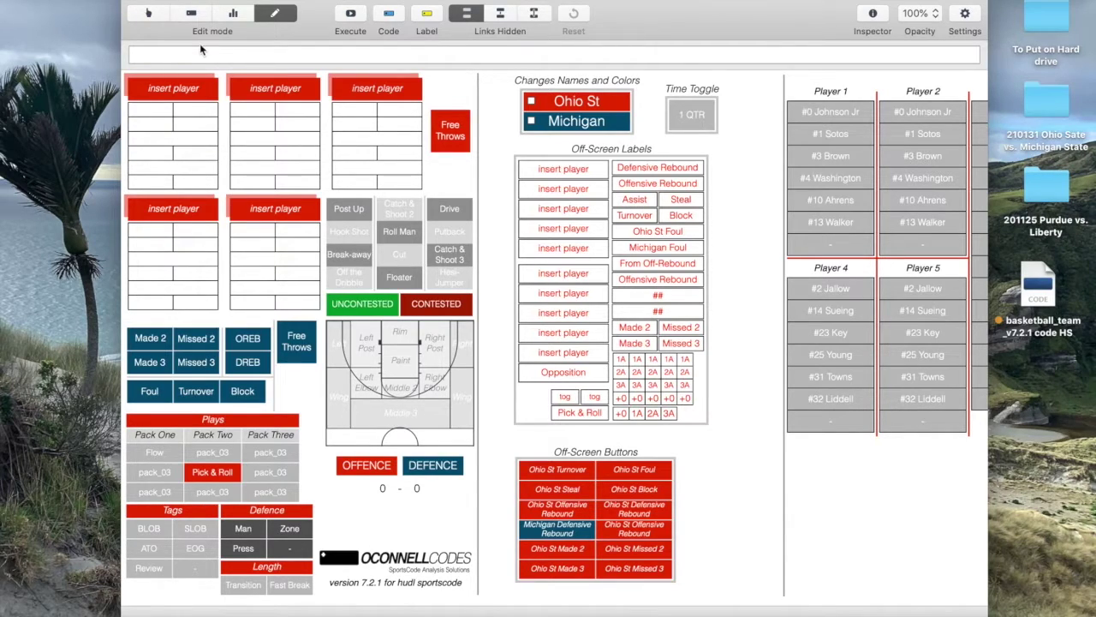
Switch to code mode and alternate between OFFENCE and DEFENCE to test how the player action labels change.
left_click(148, 12)
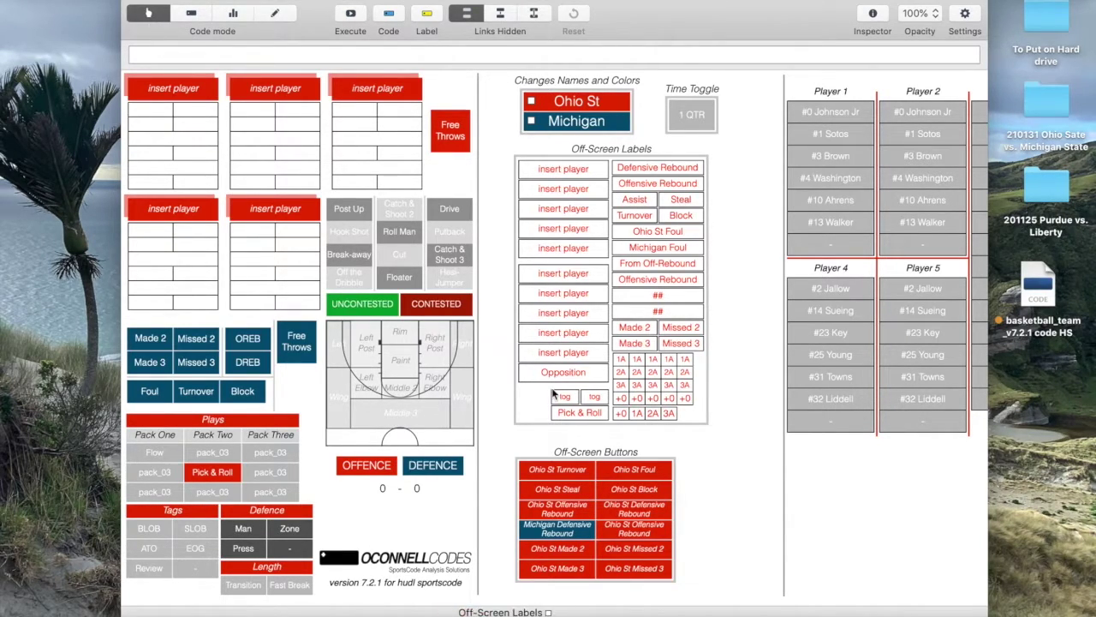
left_click(372, 473)
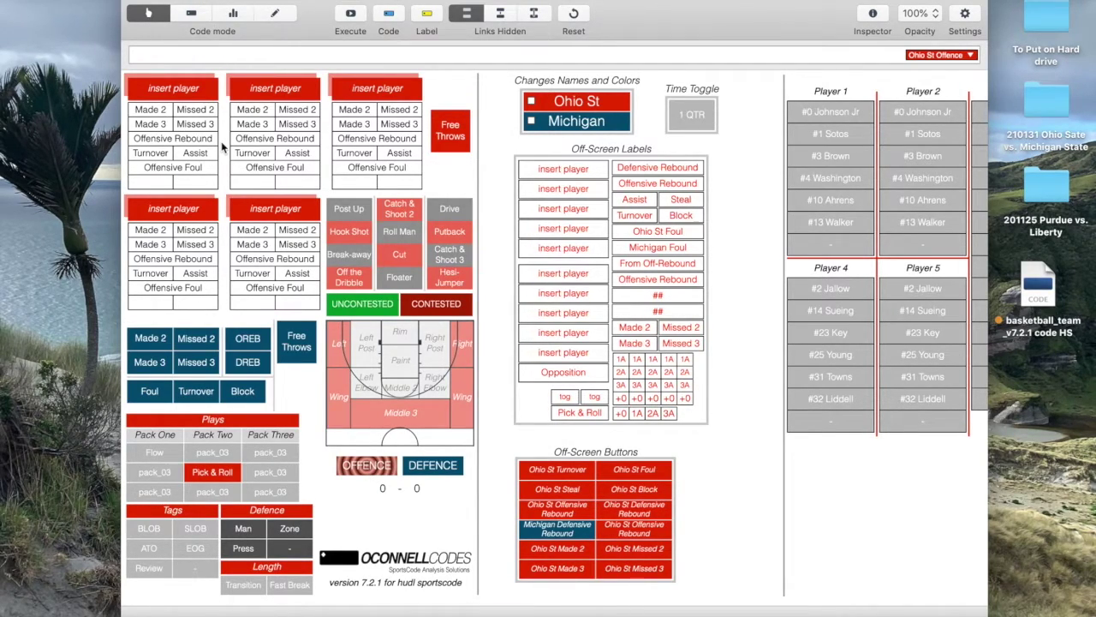
key("d")
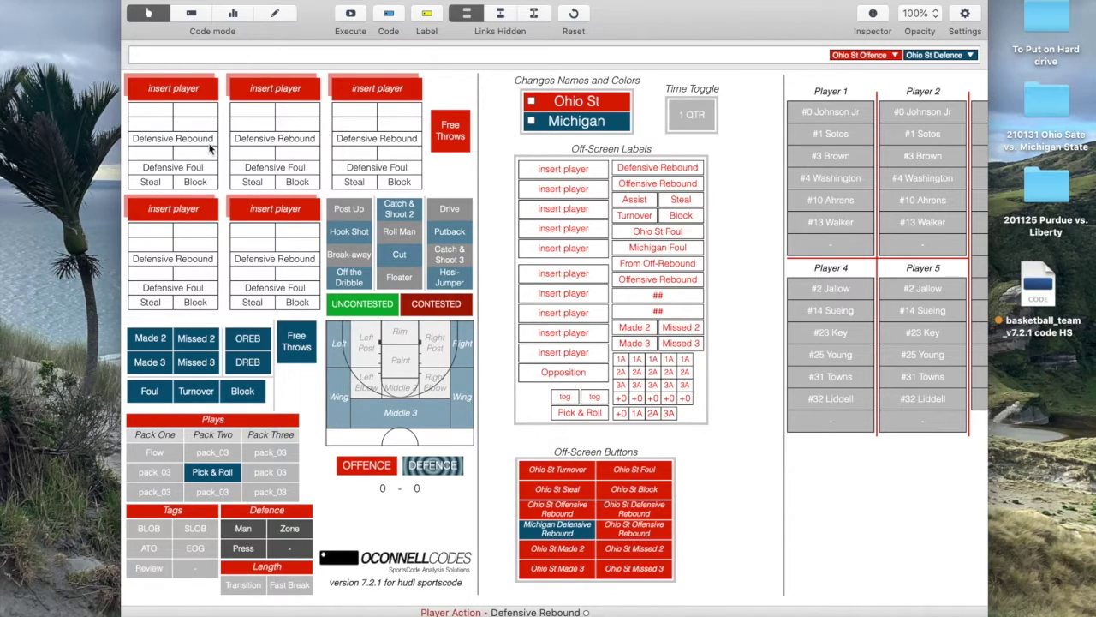
key("o")
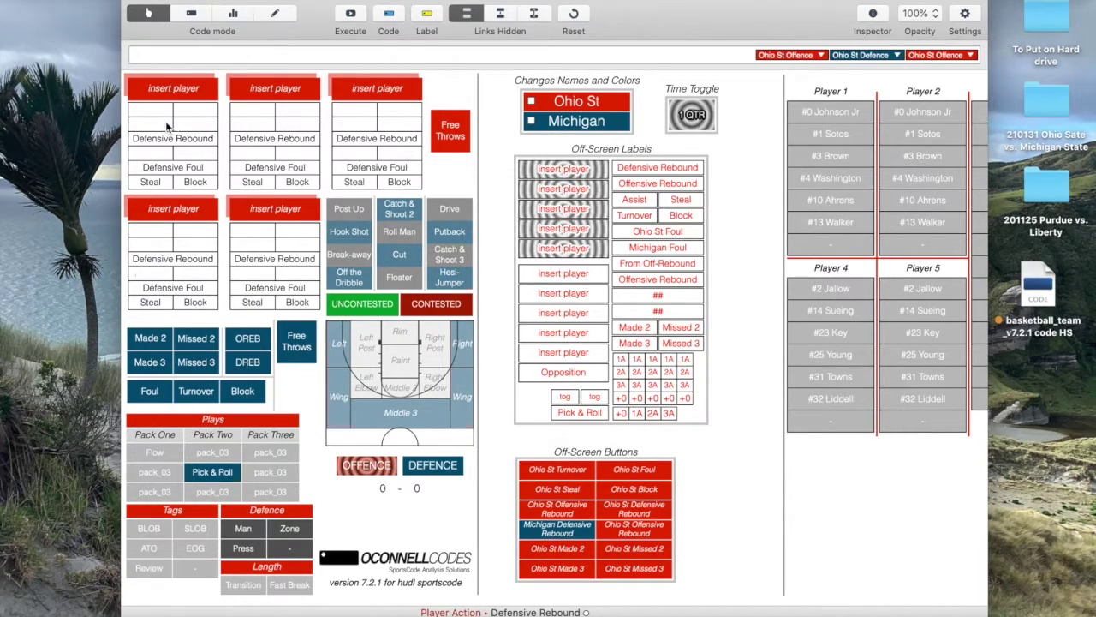
key("d")
Return to edit mode and examine the script of the first player's foul label.
left_click(275, 13)
double_click(198, 169)
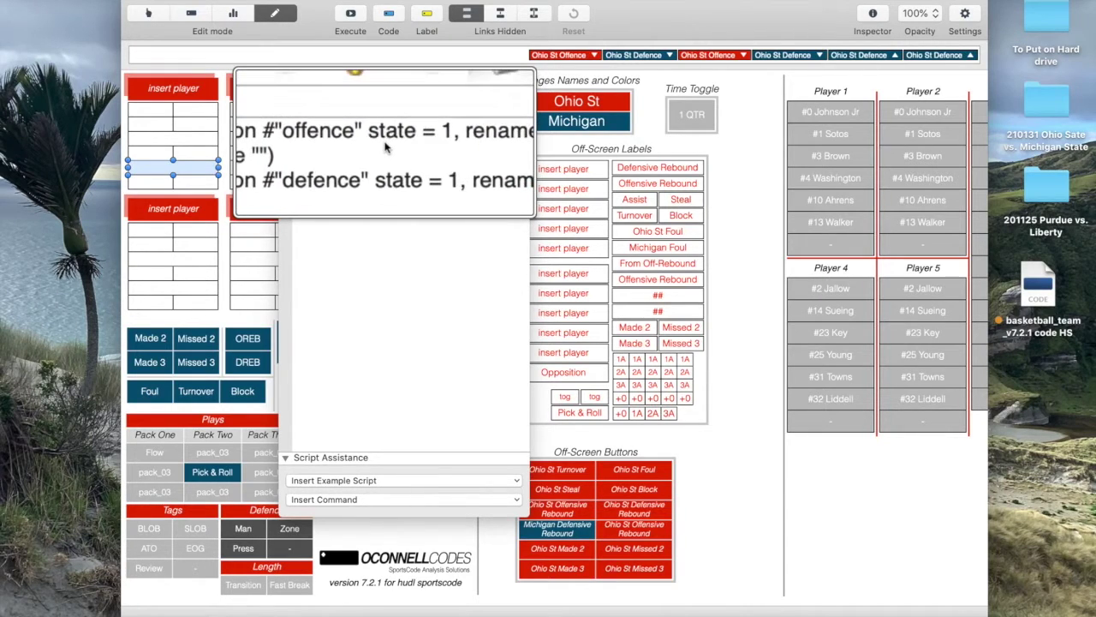
left_click_drag(403, 91, 718, 73)
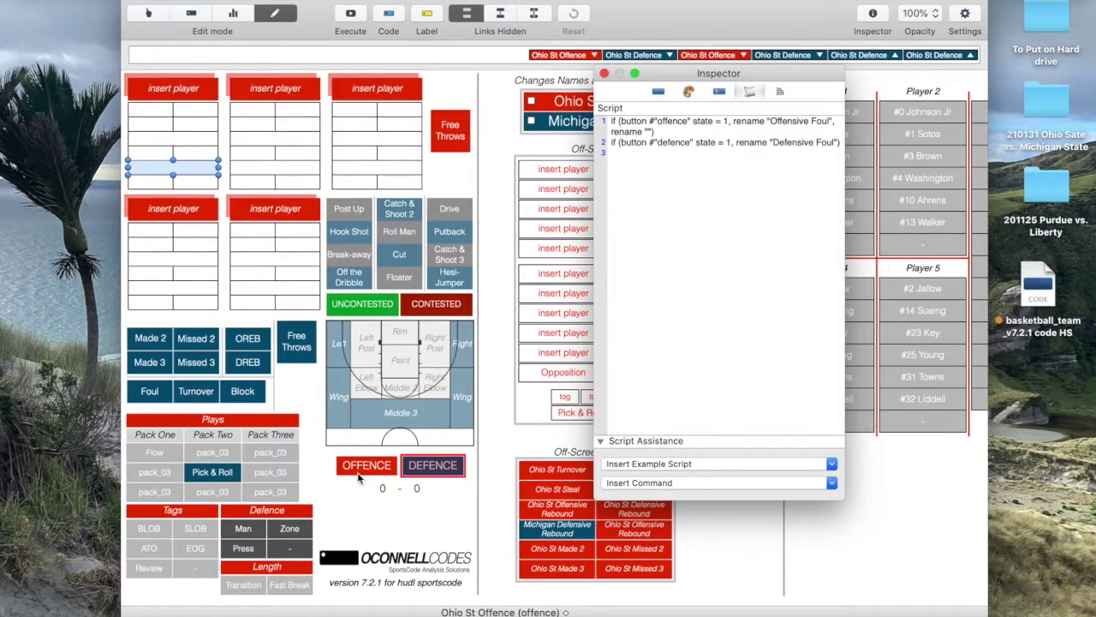
Read the "Offensive Foul" and "Defensive Foul" rename conditions in the foul label's script, and return to code mode.
left_click_drag(736, 75, 625, 79)
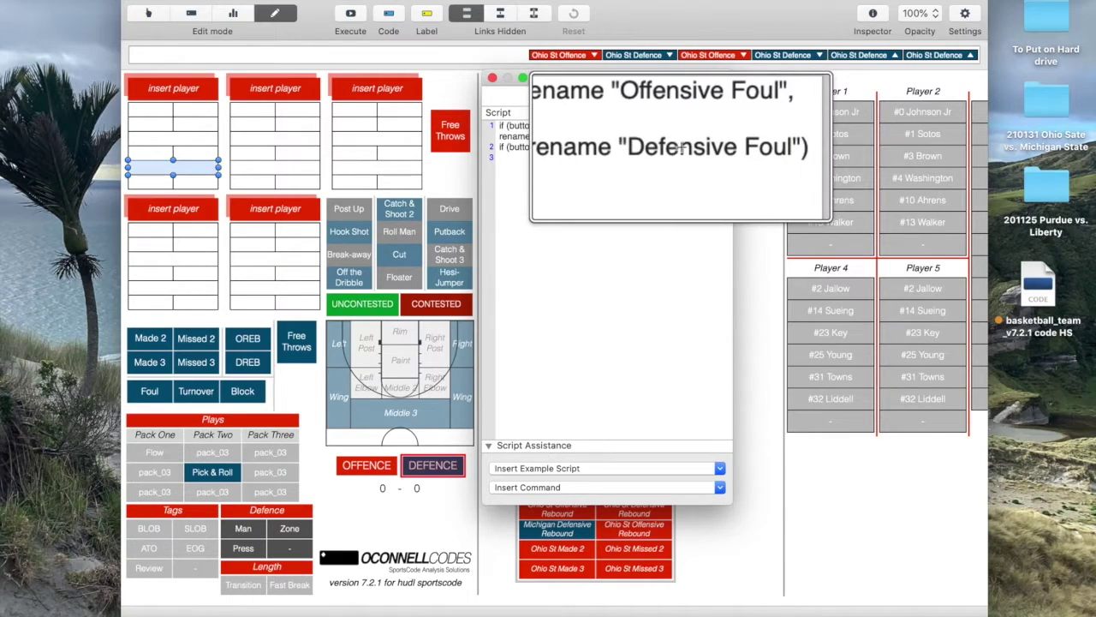
left_click(492, 78)
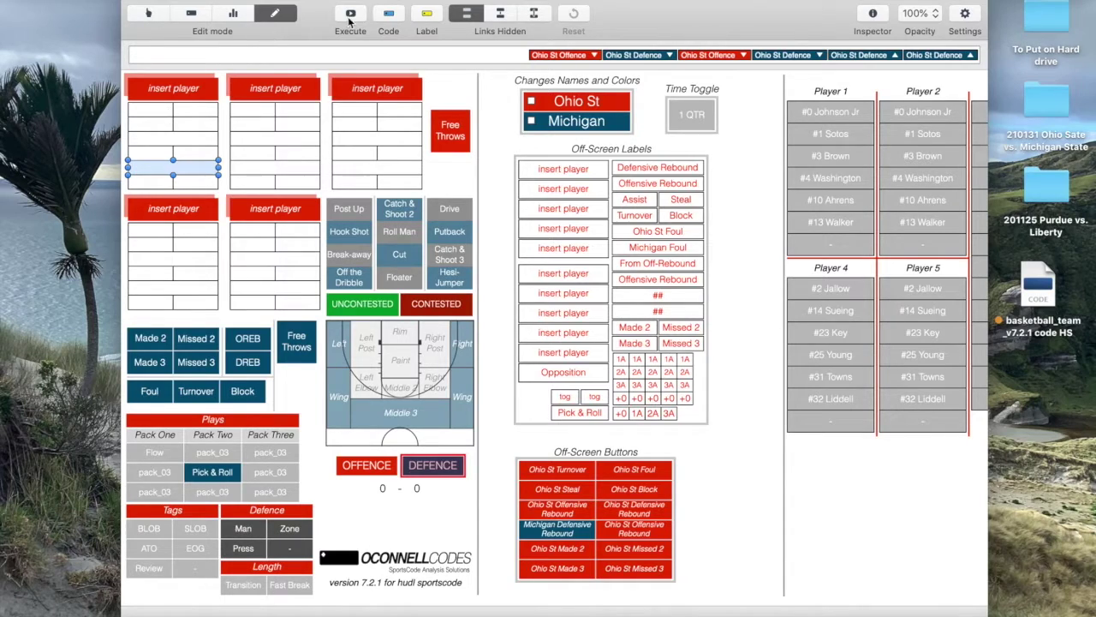
left_click(154, 19)
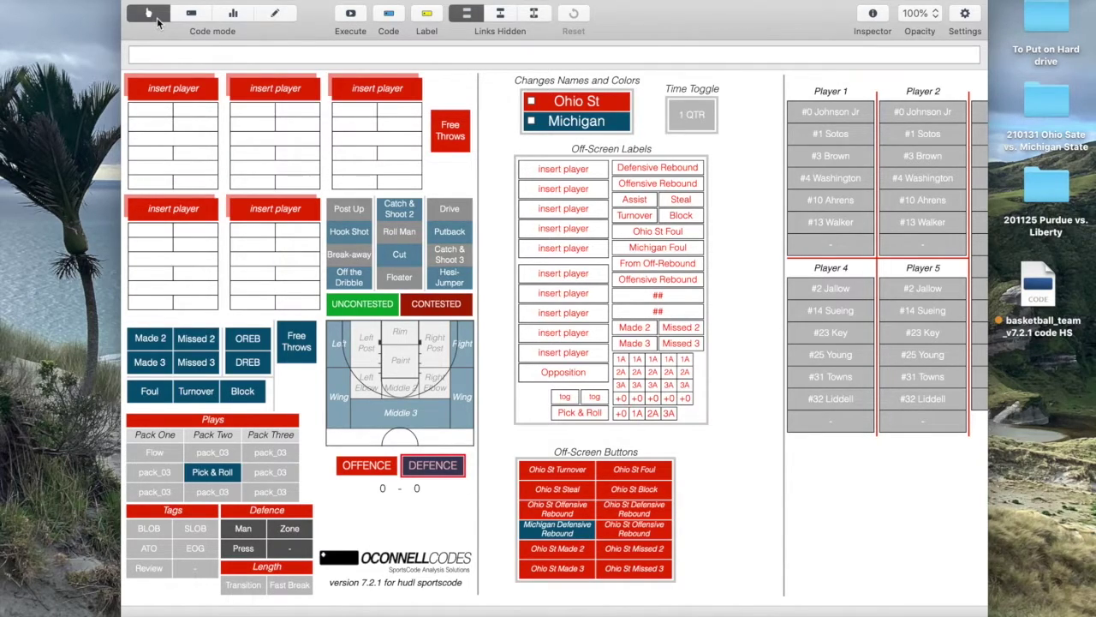
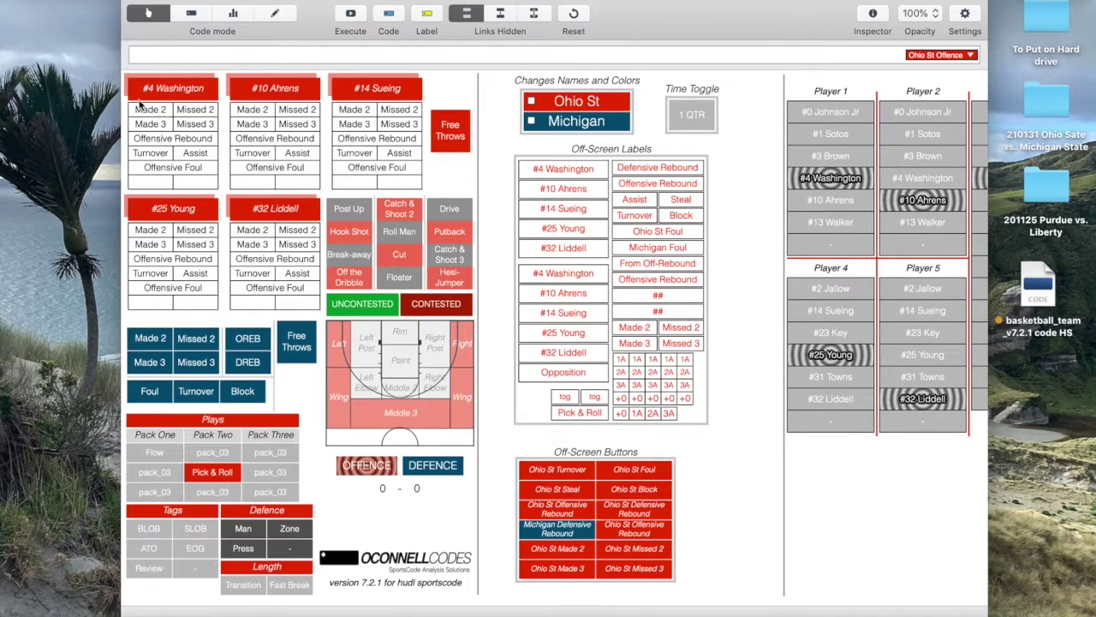
In edit mode, move the first player's name button aside to uncover the toggle behind it, and put it back.
left_click(274, 13)
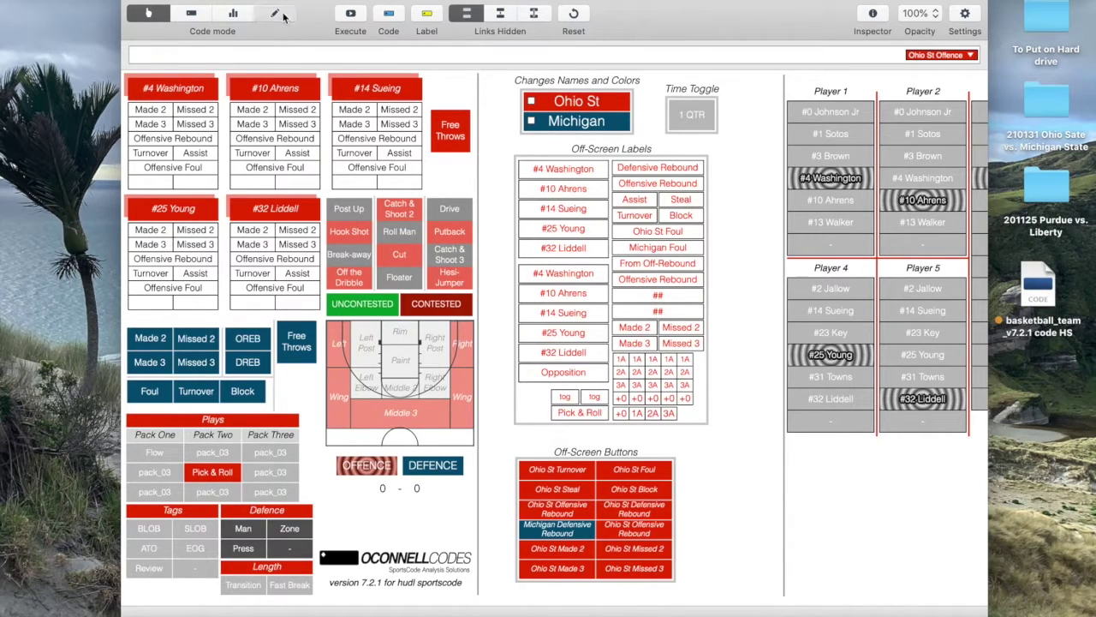
left_click(173, 167)
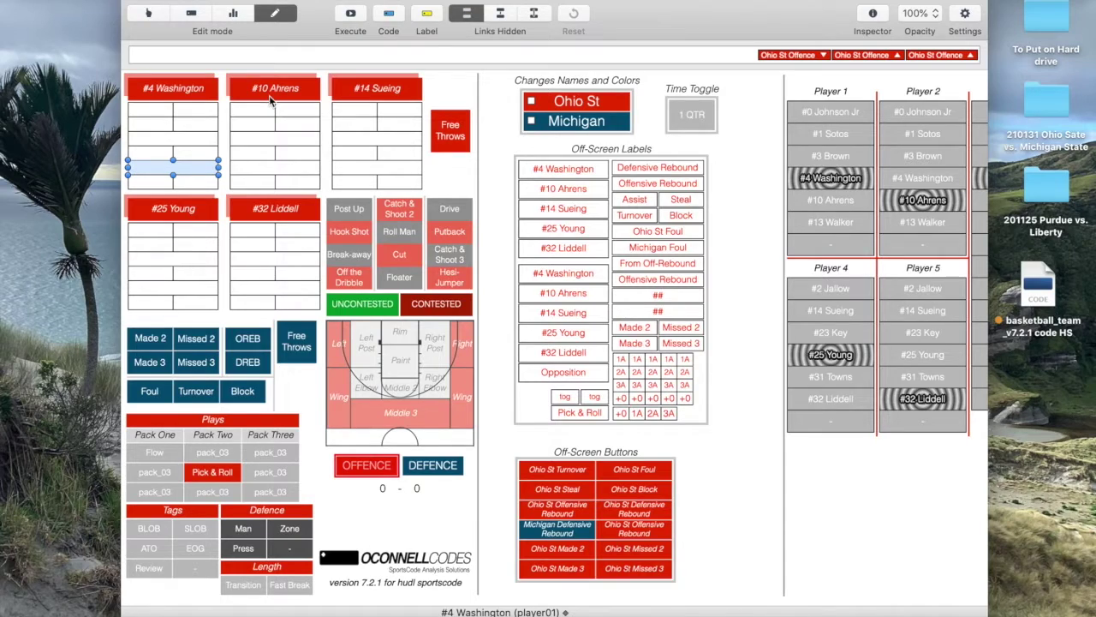
mouse_move(194, 96)
left_mouse_down()
mouse_move(268, 134)
mouse_move(229, 129)
mouse_move(212, 105)
mouse_move(191, 103)
left_mouse_up()
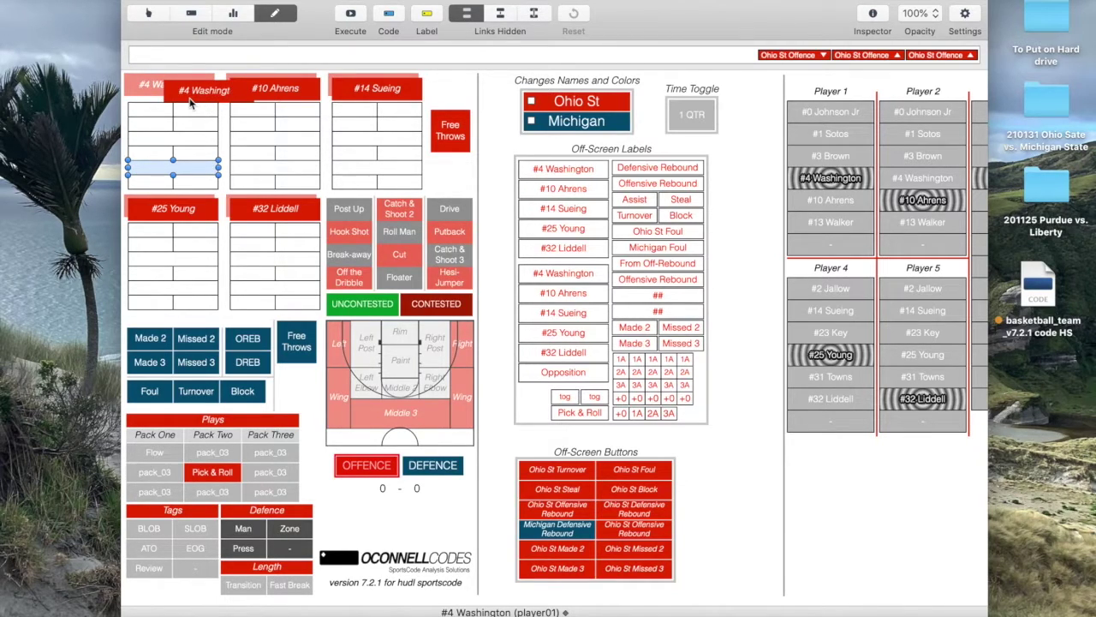
left_click_drag(190, 103, 190, 102)
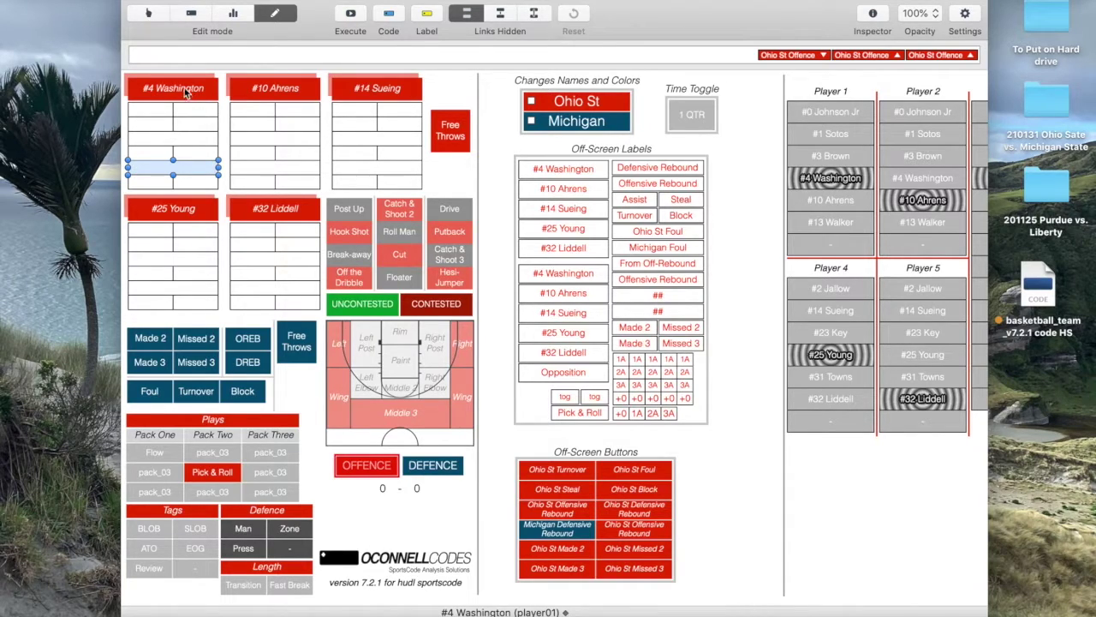
Switch to code mode and test the first player's action labels by coding Made 2 repeatedly on the Ohio St offence possession.
left_click(148, 12)
left_click(167, 124)
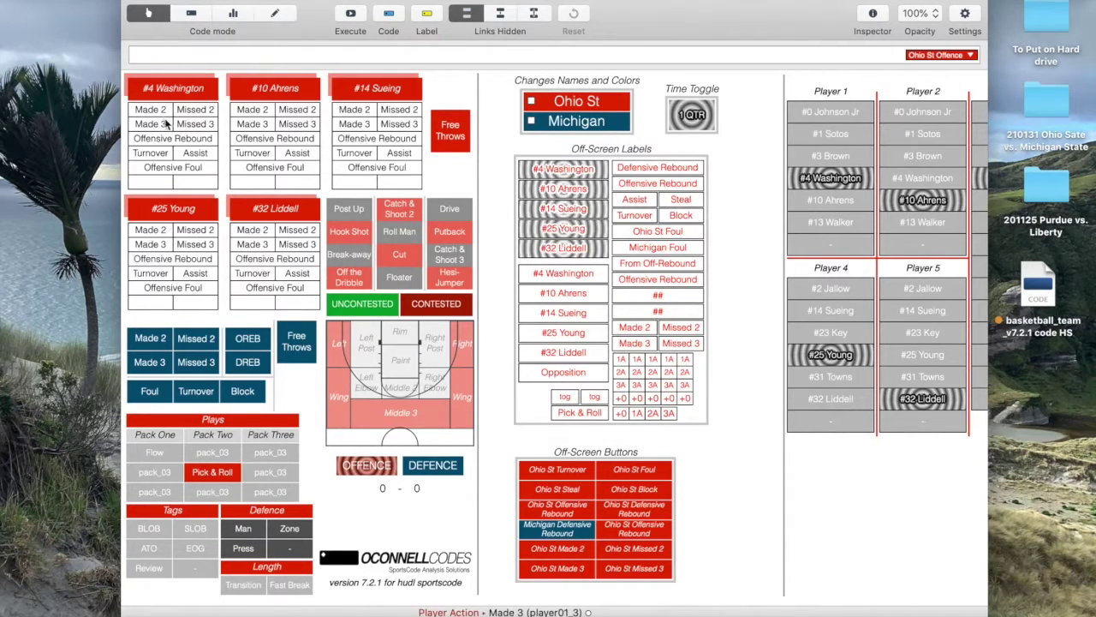
left_click(182, 125)
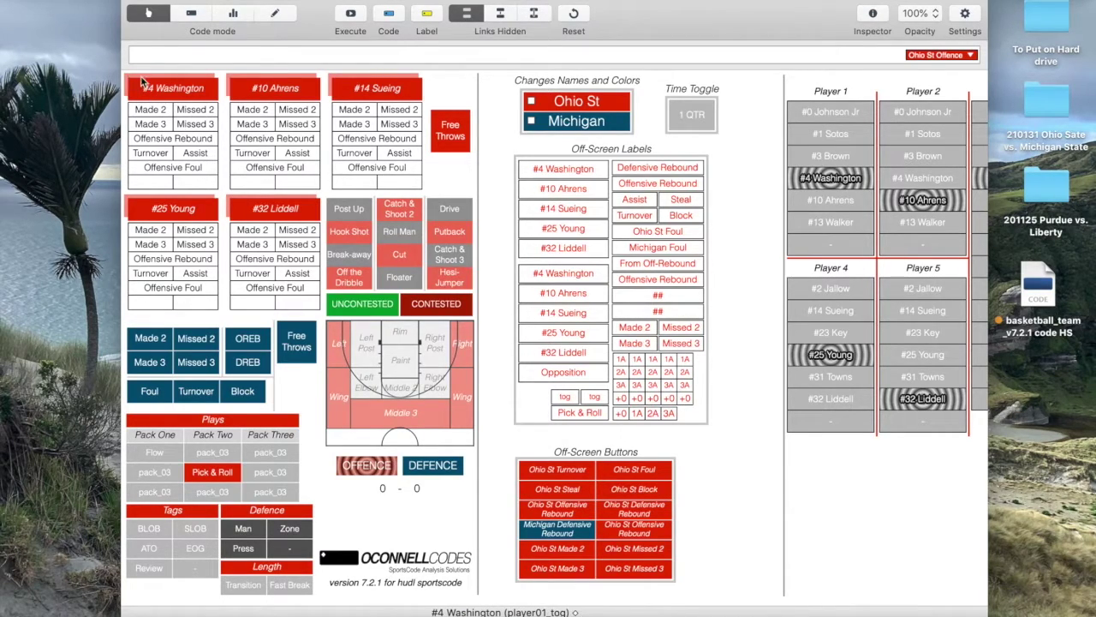
left_click(159, 111)
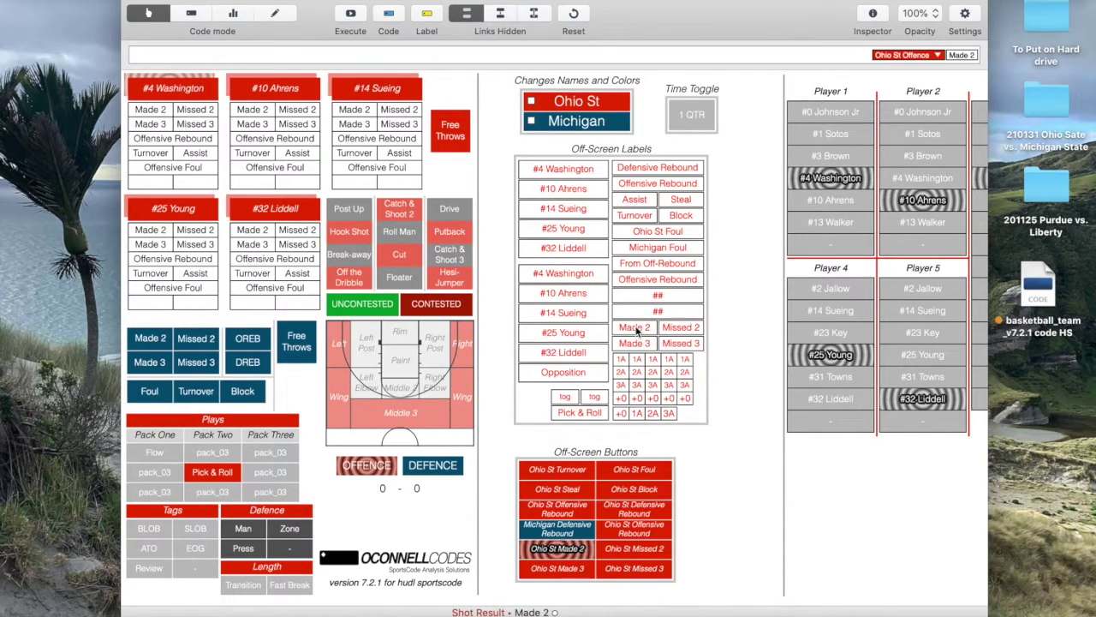
left_click(162, 115)
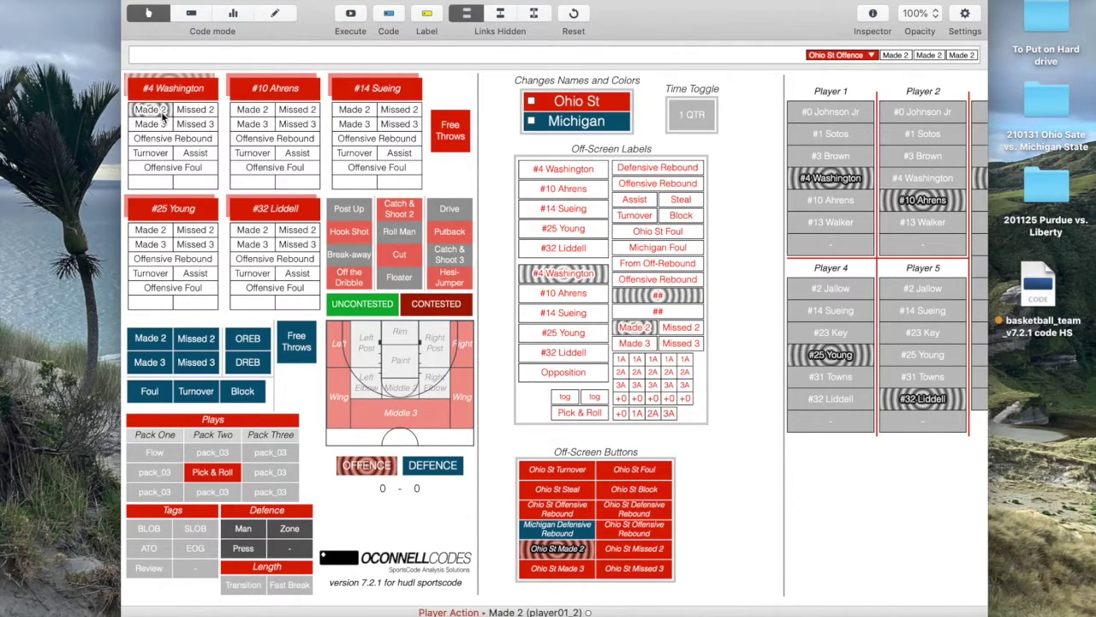
left_click(162, 115)
left_click(162, 114)
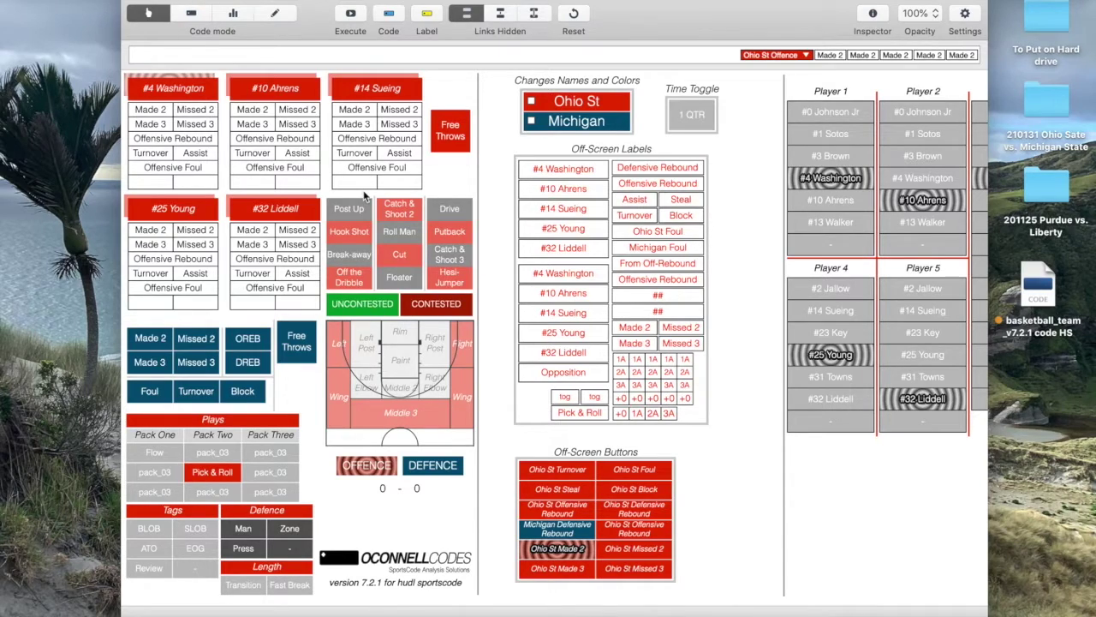
Label the shot as Off the Dribble, Contested and Right Elbow, briefly displaying all button links before choosing the location.
left_click(354, 284)
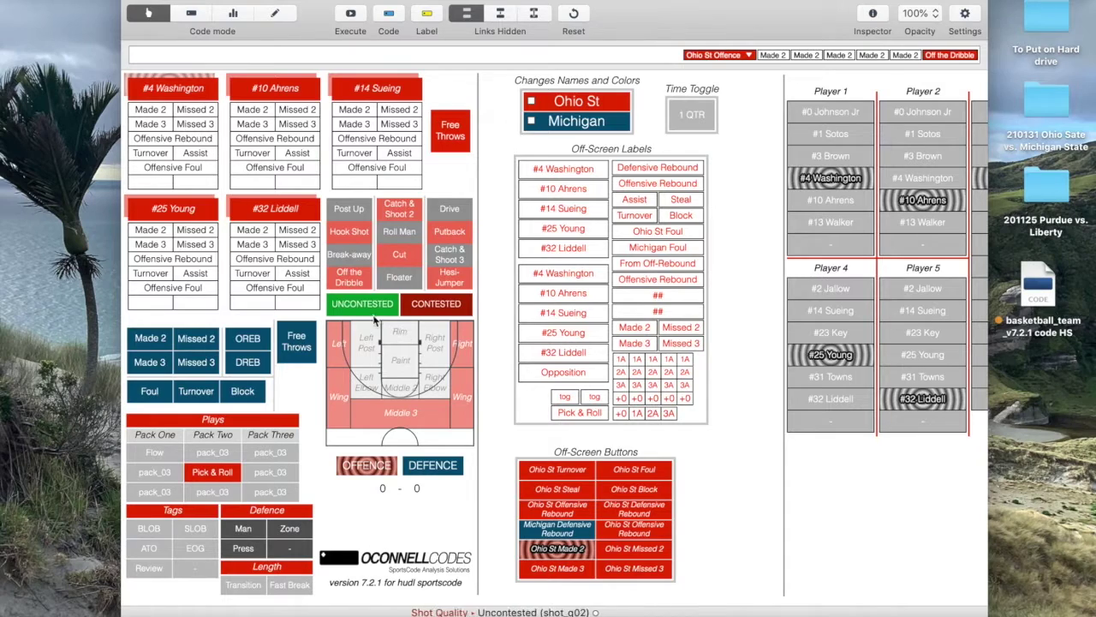
left_click(431, 313)
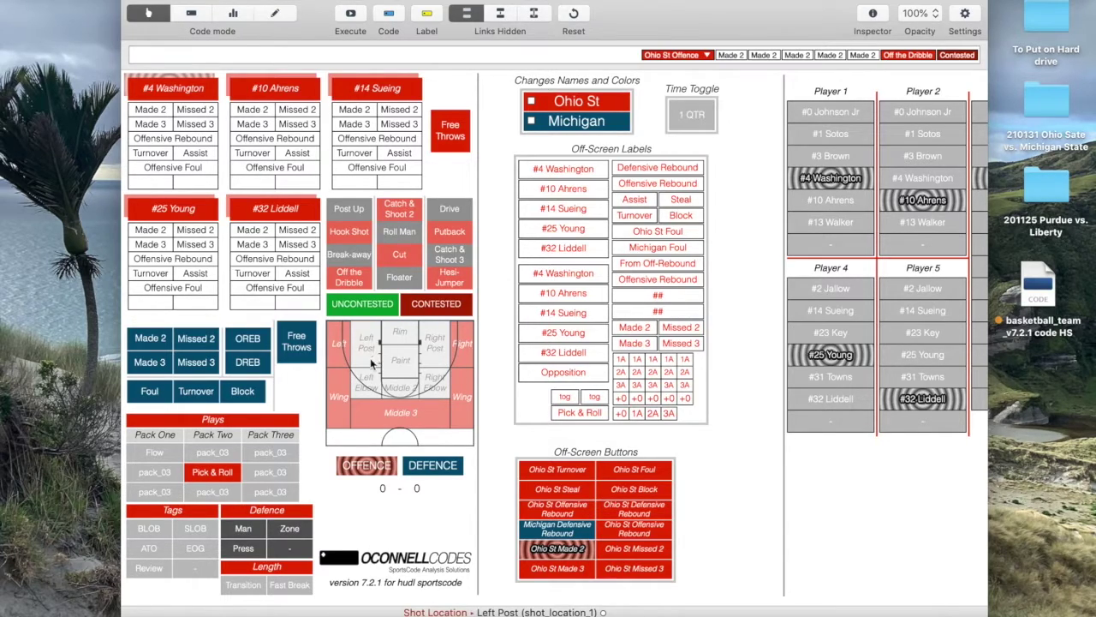
key("super+l")
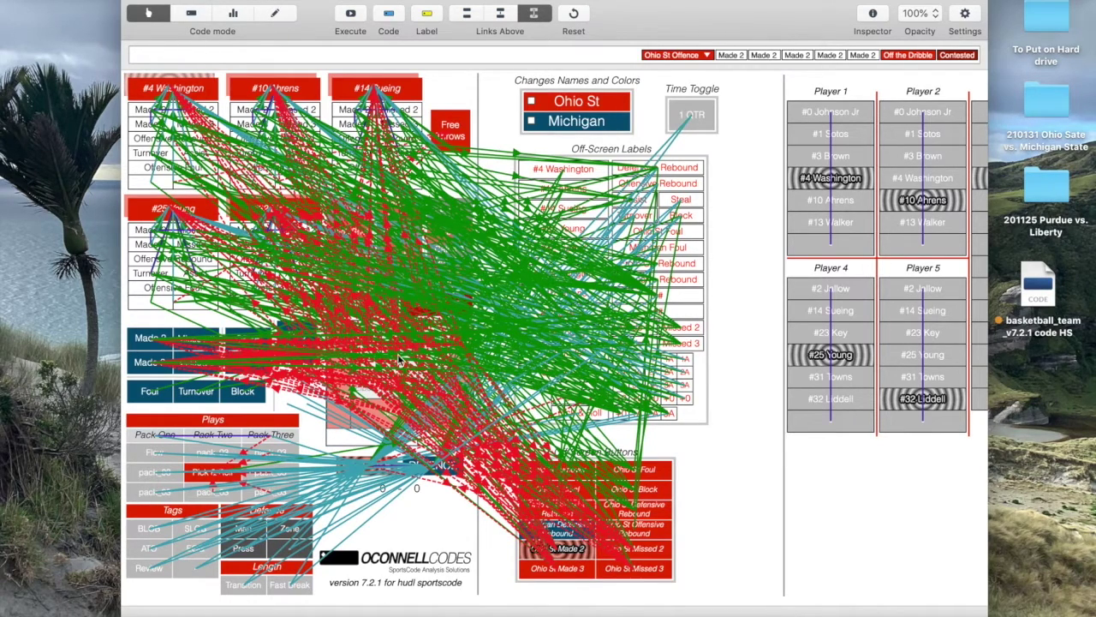
left_click(467, 12)
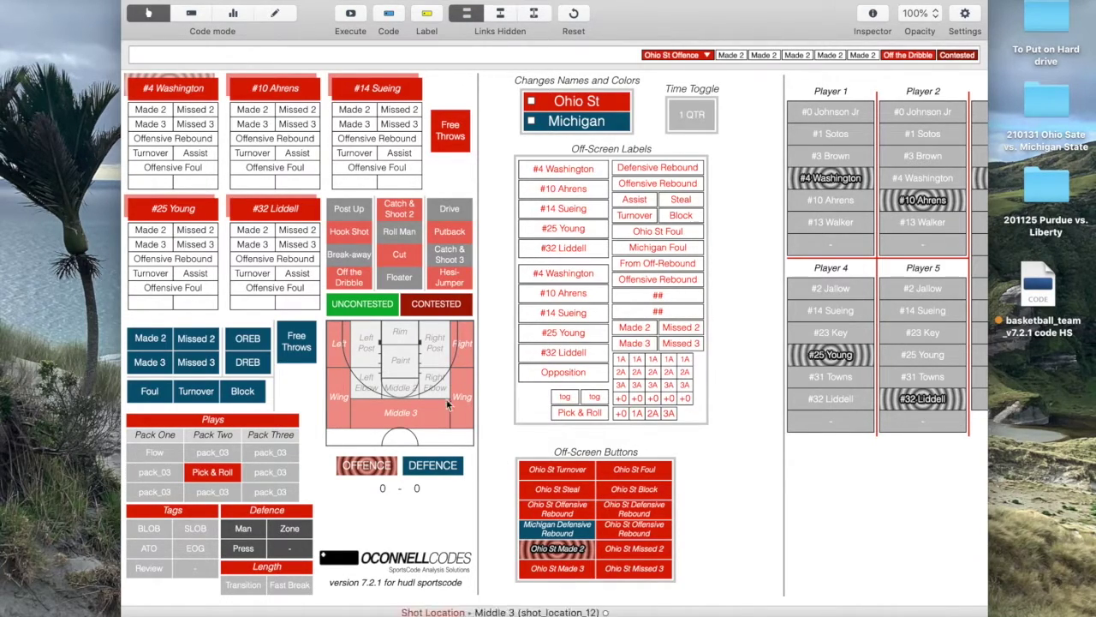
left_click(433, 379)
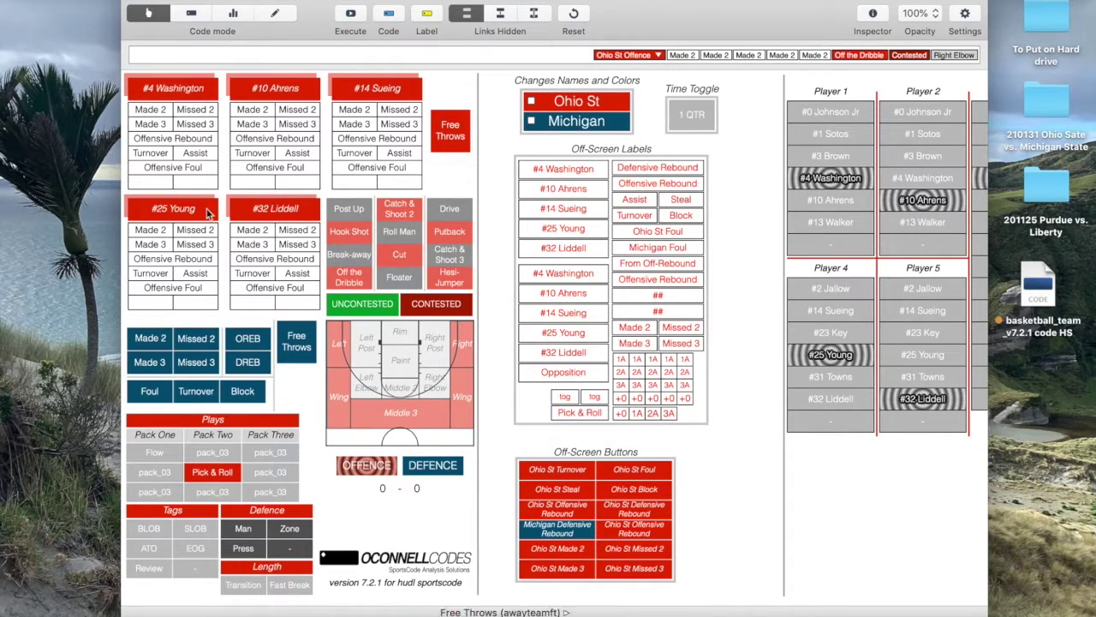
Return to edit mode and examine the behaviour settings of the Right Elbow shot location label.
left_click(274, 13)
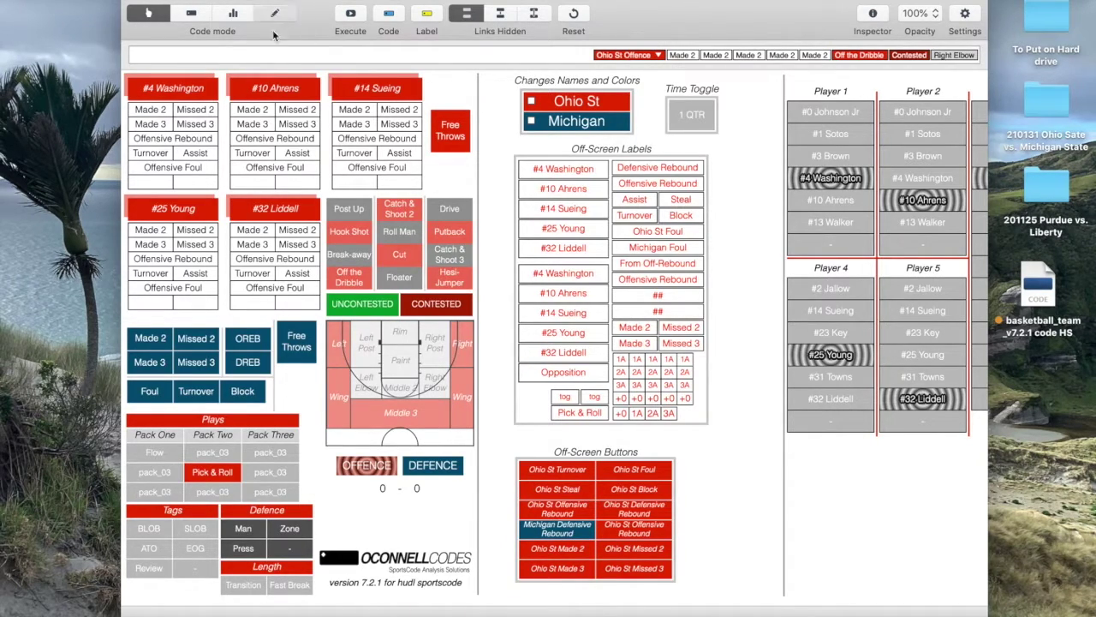
double_click(433, 383)
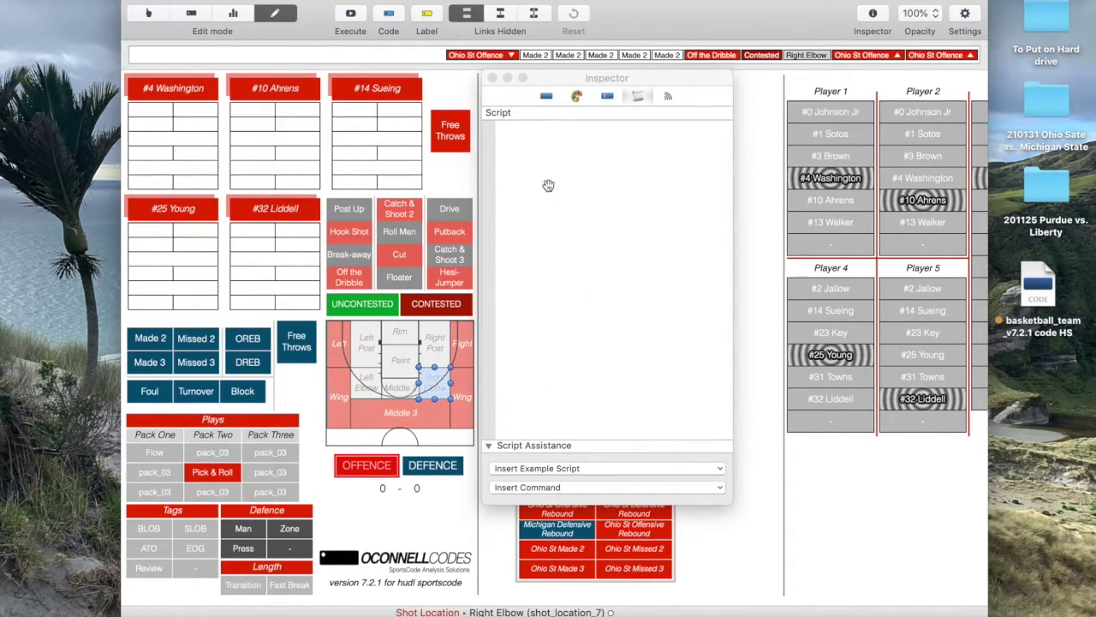
left_click(548, 96)
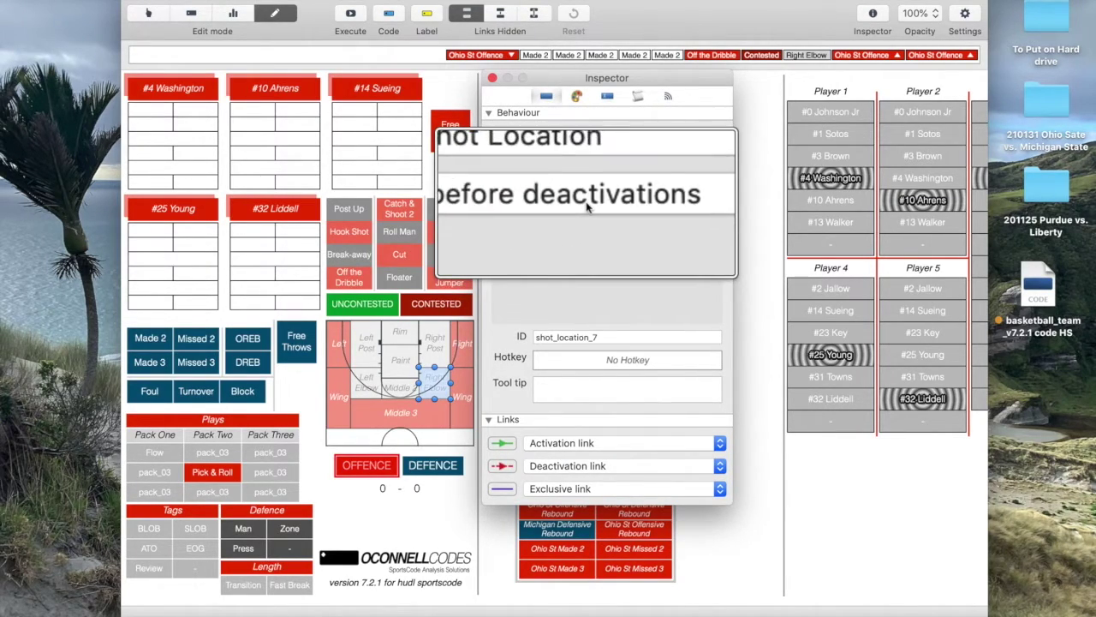
left_click(492, 78)
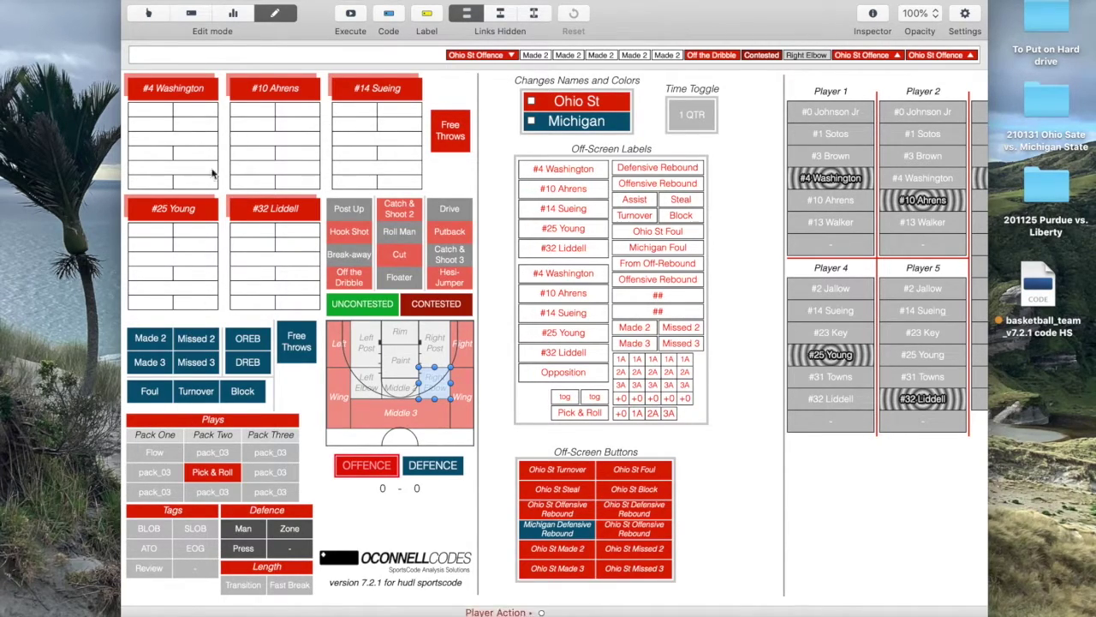
Examine the behaviour, appearance and script of the opposition's Made 2 button.
double_click(163, 345)
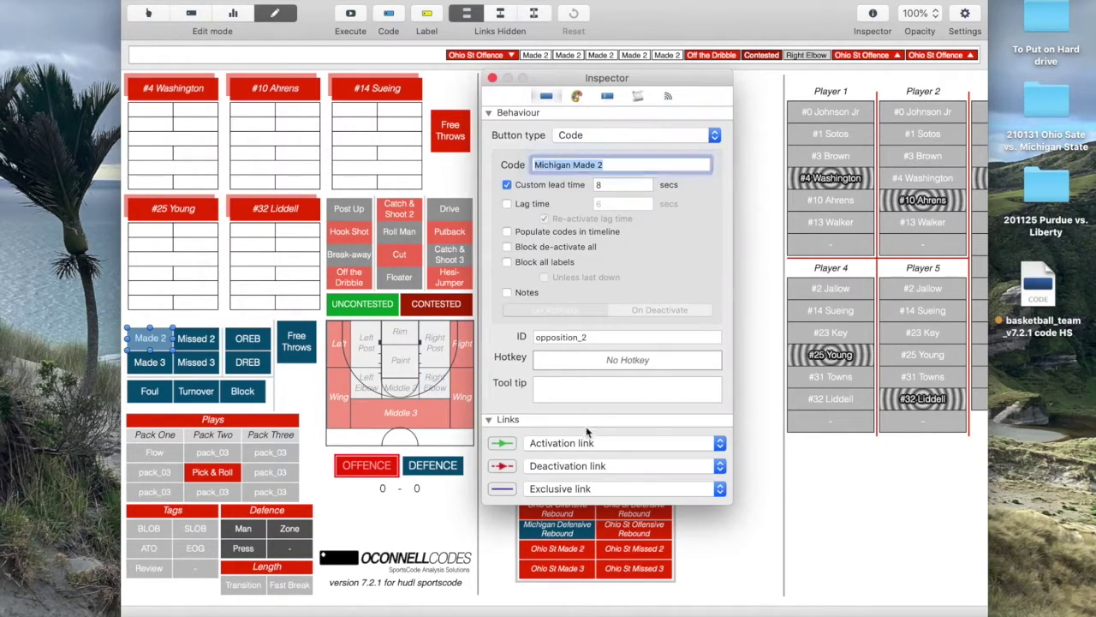
left_click(578, 97)
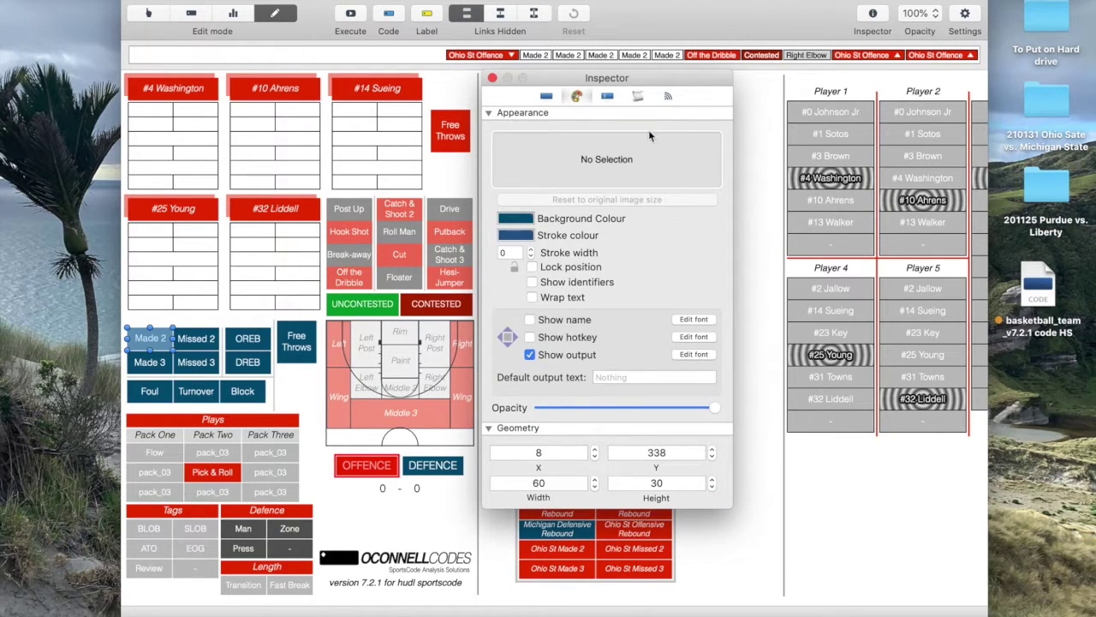
left_click(637, 96)
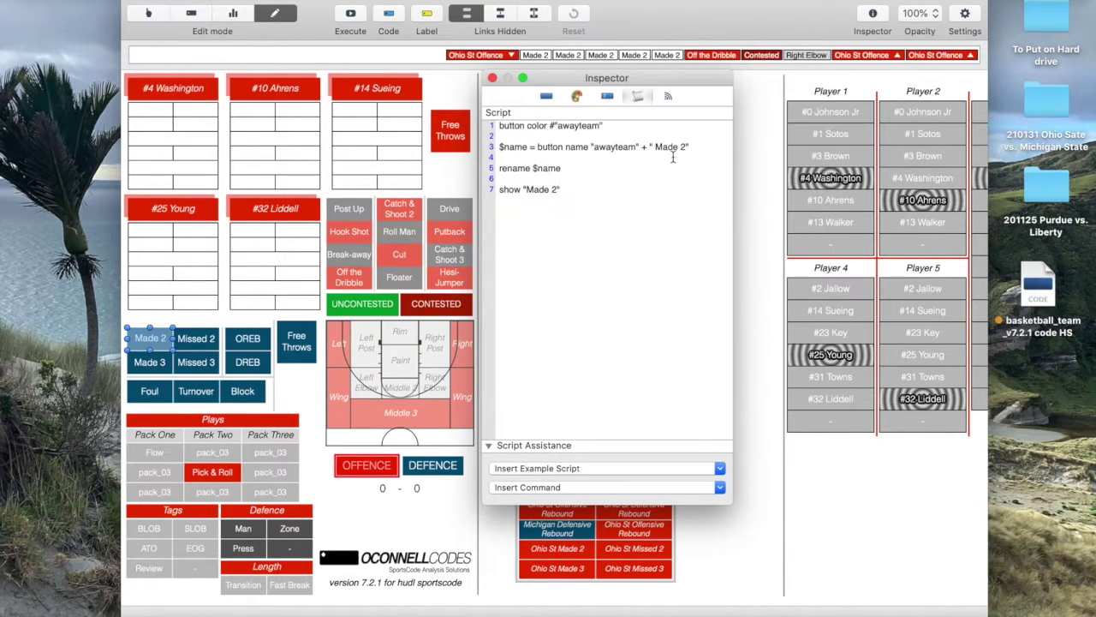
left_click(492, 78)
left_click(302, 446)
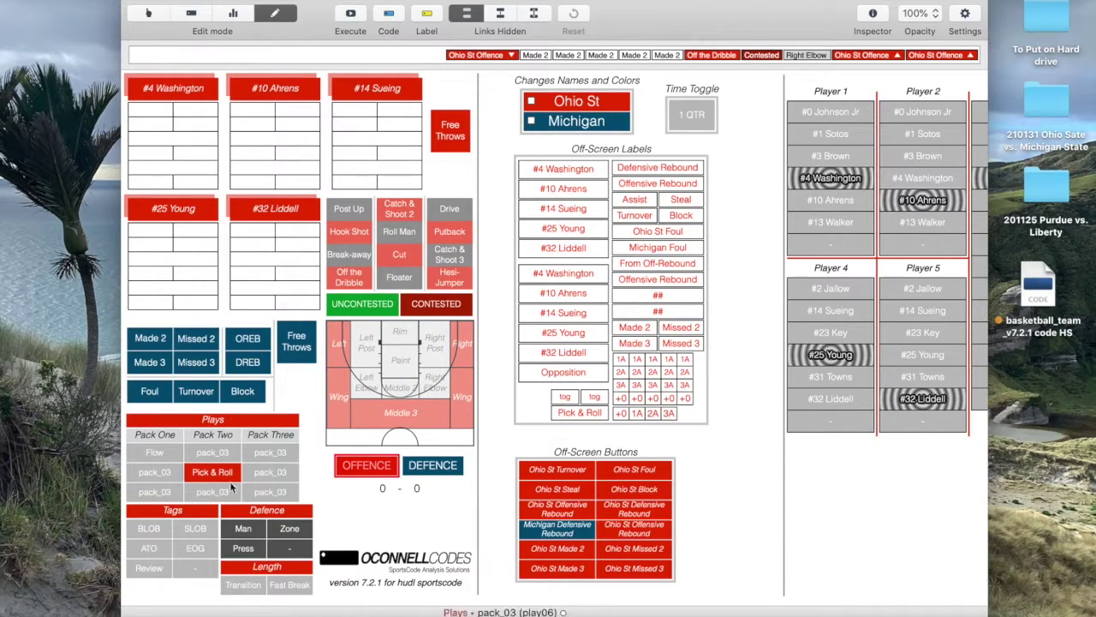
left_click(190, 543)
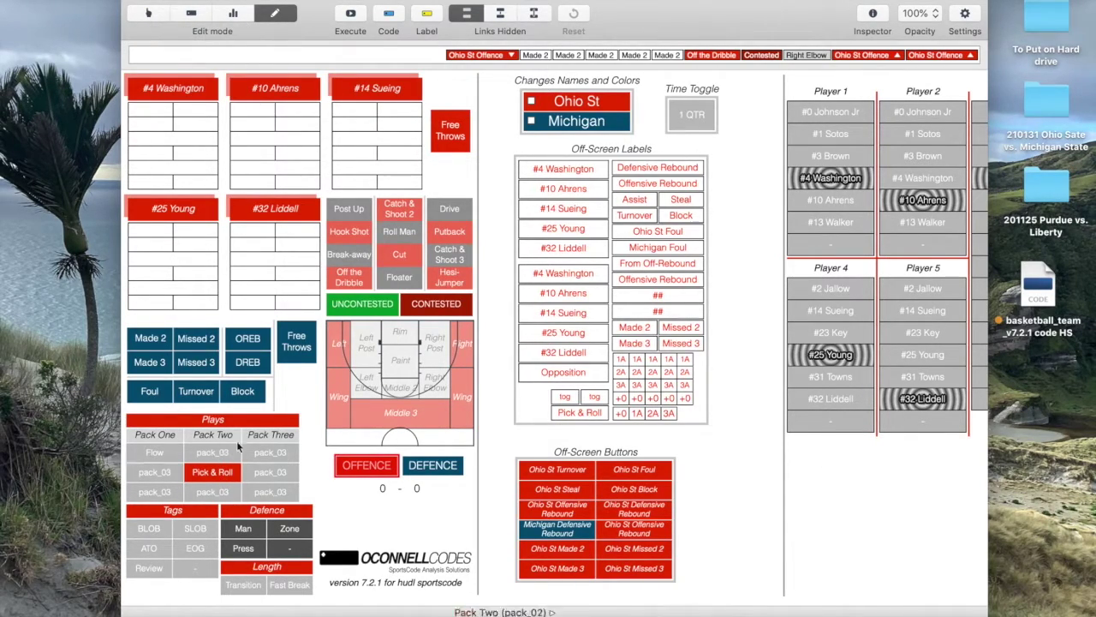
Switch to code mode and cycle twice through Pack One, Pack Two and Pack Three to test how the play labels change.
left_click(149, 13)
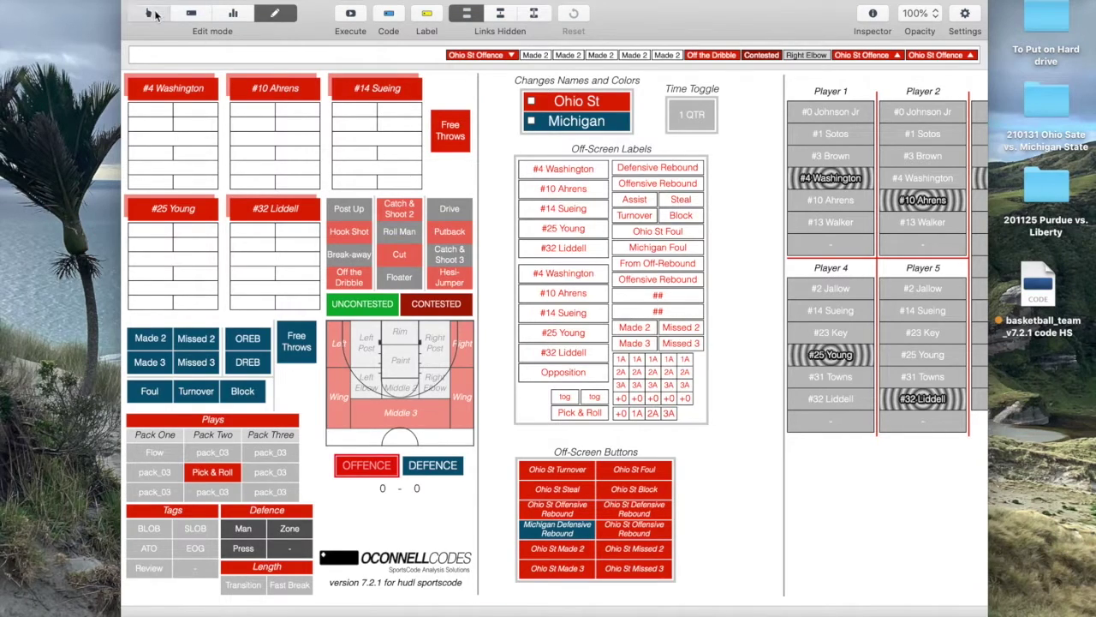
left_click(169, 435)
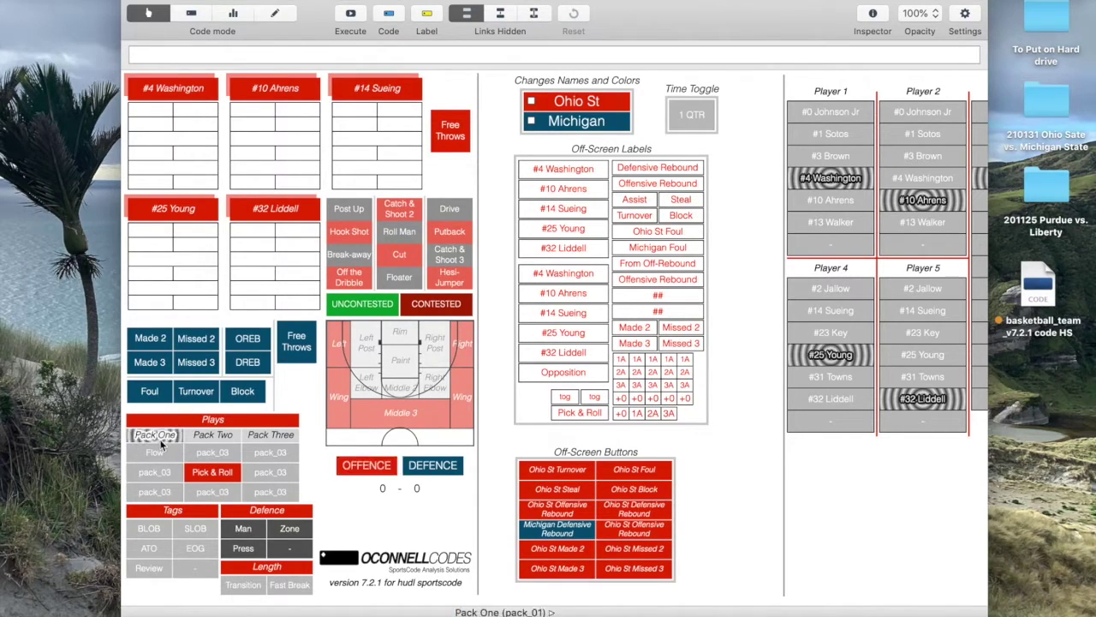
left_click(211, 437)
left_click(256, 438)
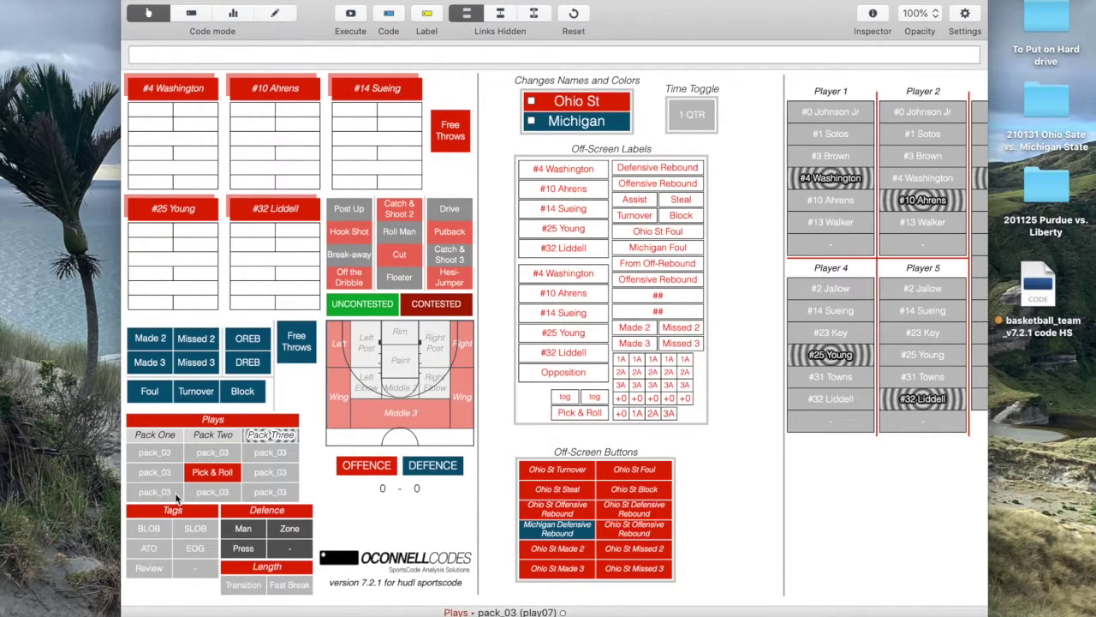
left_click(172, 435)
left_click(214, 435)
left_click(256, 437)
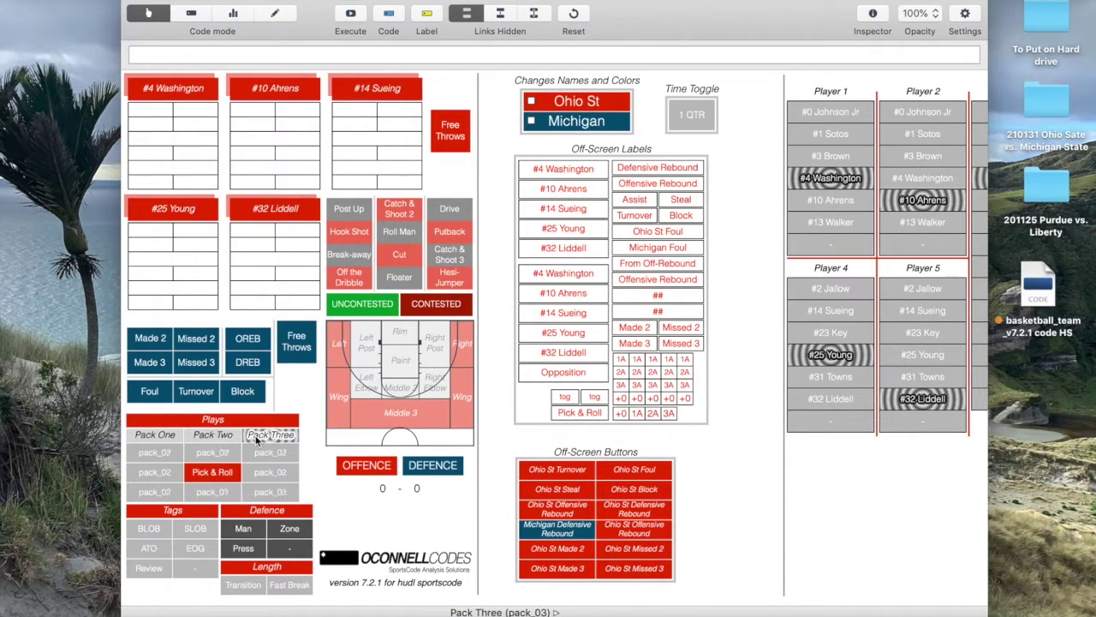
In the first play label's script, set the rename values to "Horns" for pack_01, "Sloppy" for pack_02 and "Pinch" for pack_03.
left_click(275, 14)
double_click(163, 454)
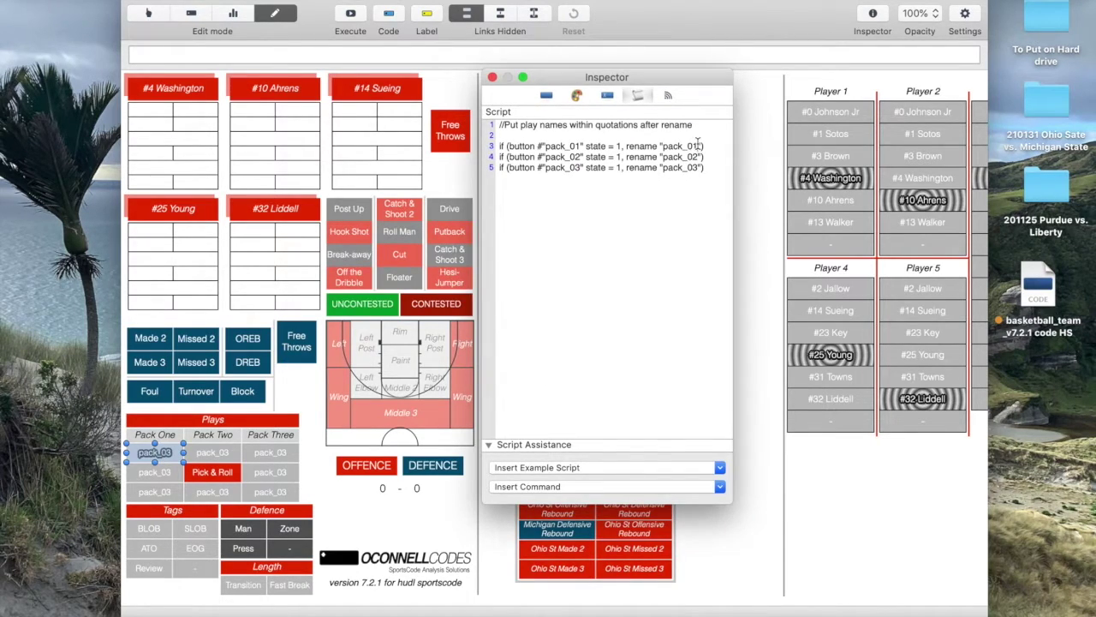
left_click_drag(699, 146, 664, 145)
key("BackSpace")
type("Horns")
left_click_drag(699, 157, 663, 157)
key("BackSpace")
type("Sloppy")
left_click_drag(698, 168, 664, 170)
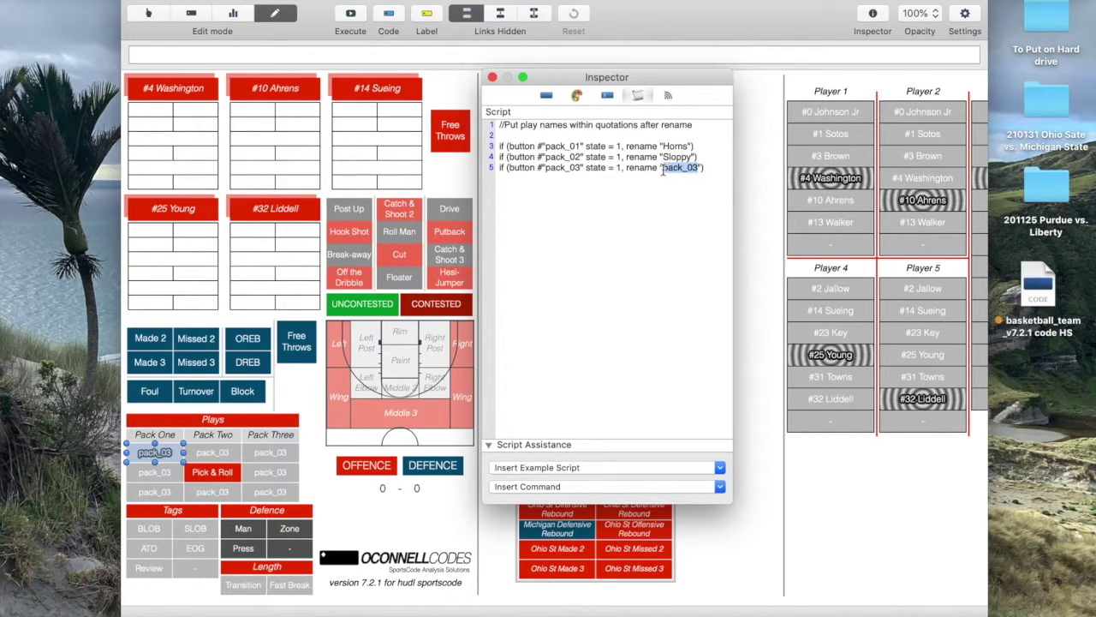
type("Pinch")
left_click(492, 77)
Switch to code mode and cycle through Pack One, Pack Two and Pack Three to test the first play label's names.
left_click(233, 13)
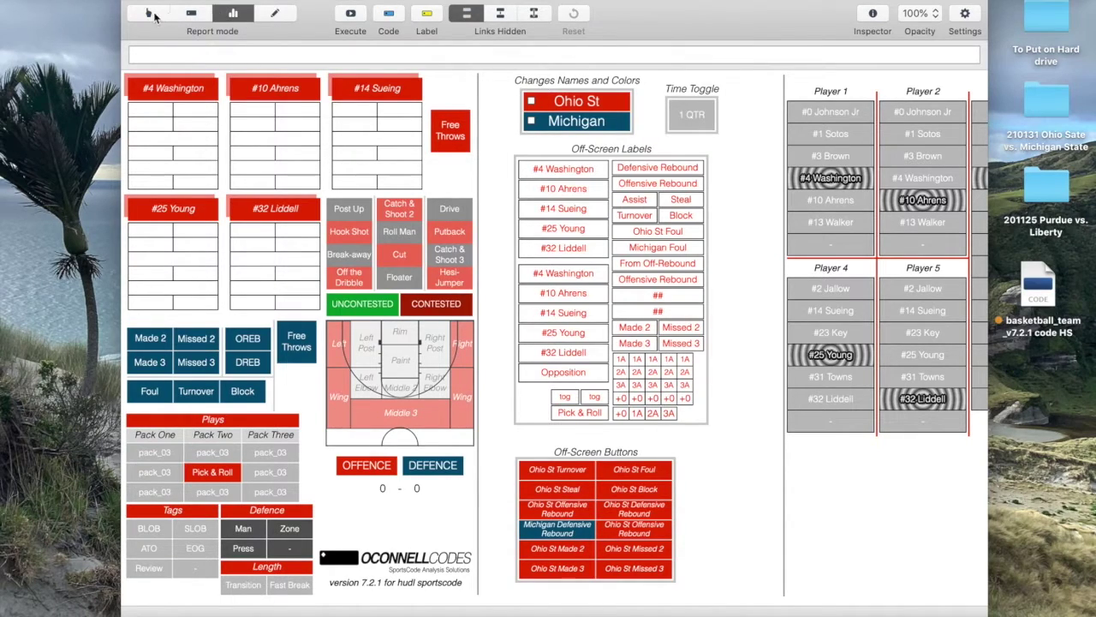
left_click(148, 13)
left_click(167, 433)
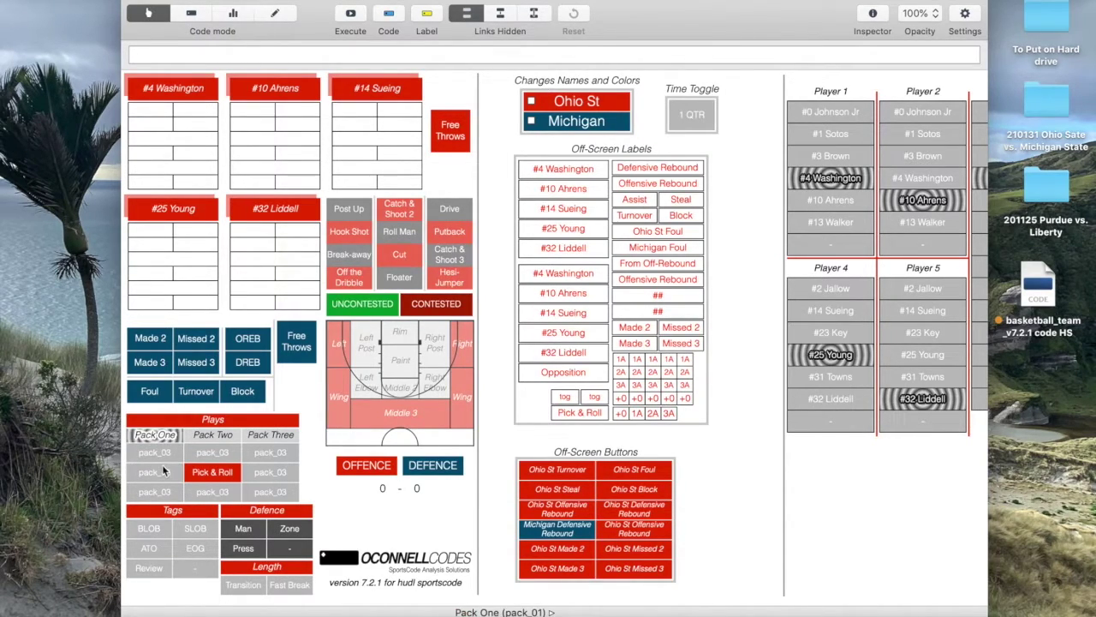
left_click(221, 436)
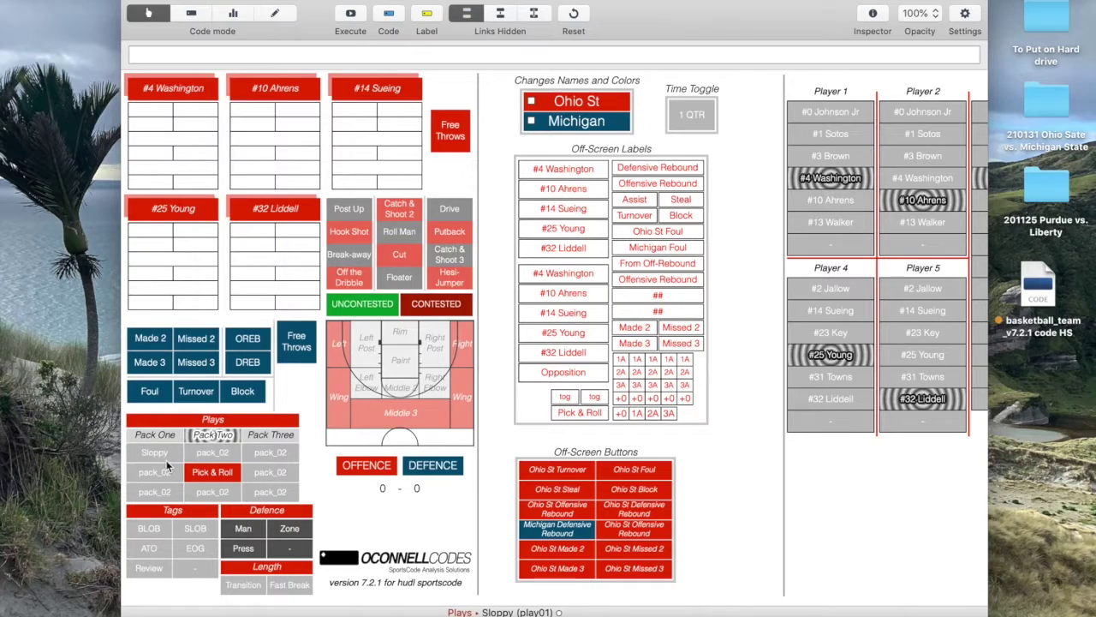
left_click(267, 435)
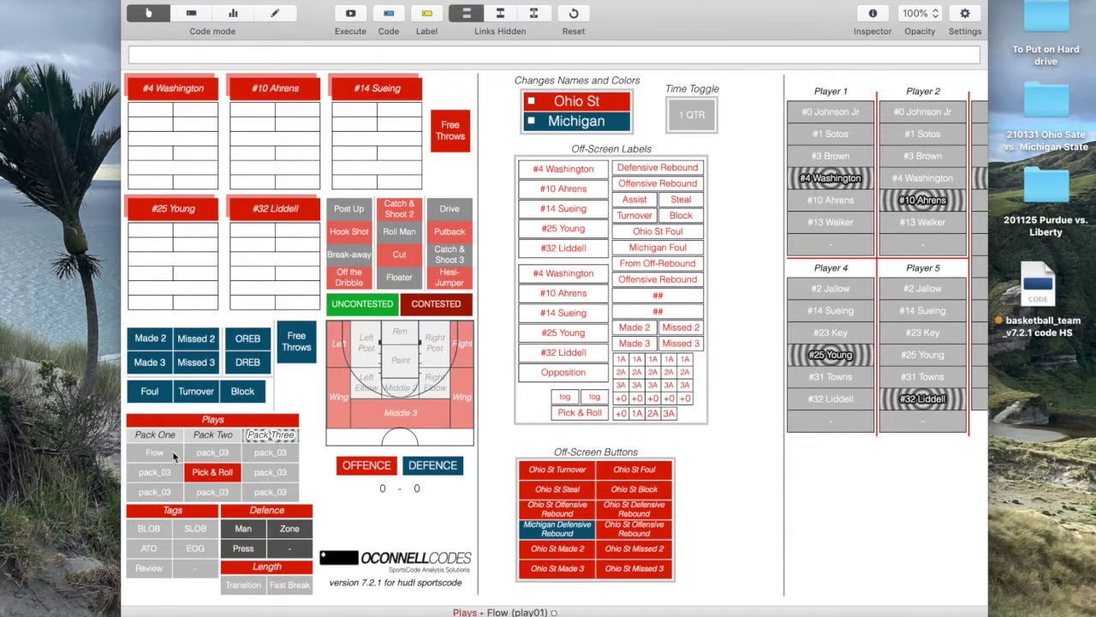
Return to edit mode, review the first play label's script with its rename values, and close the Inspector.
left_click(274, 13)
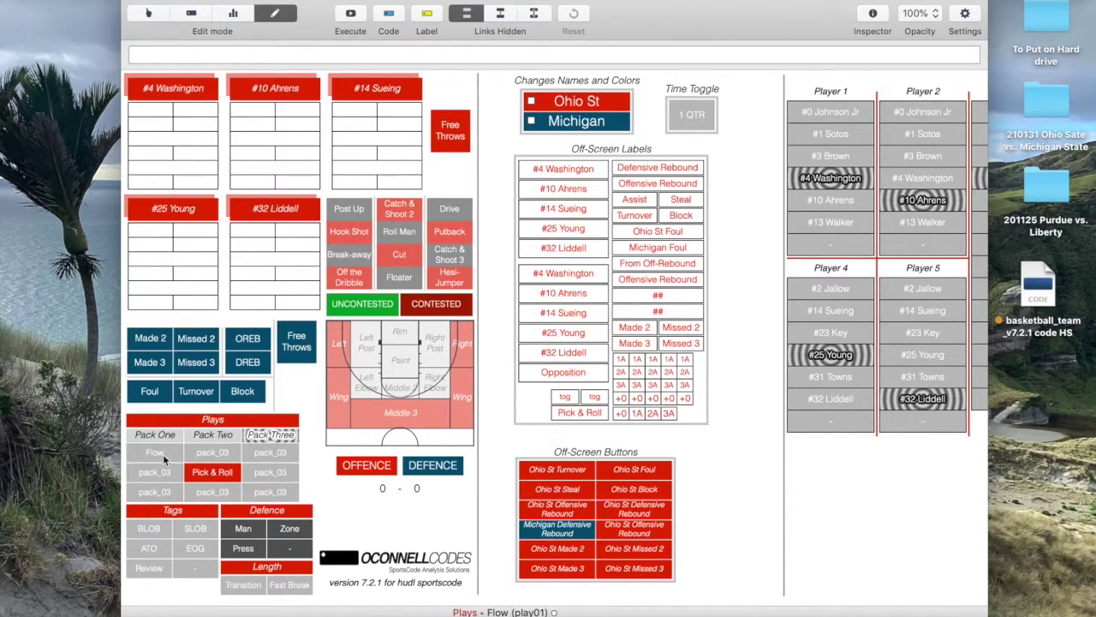
double_click(155, 453)
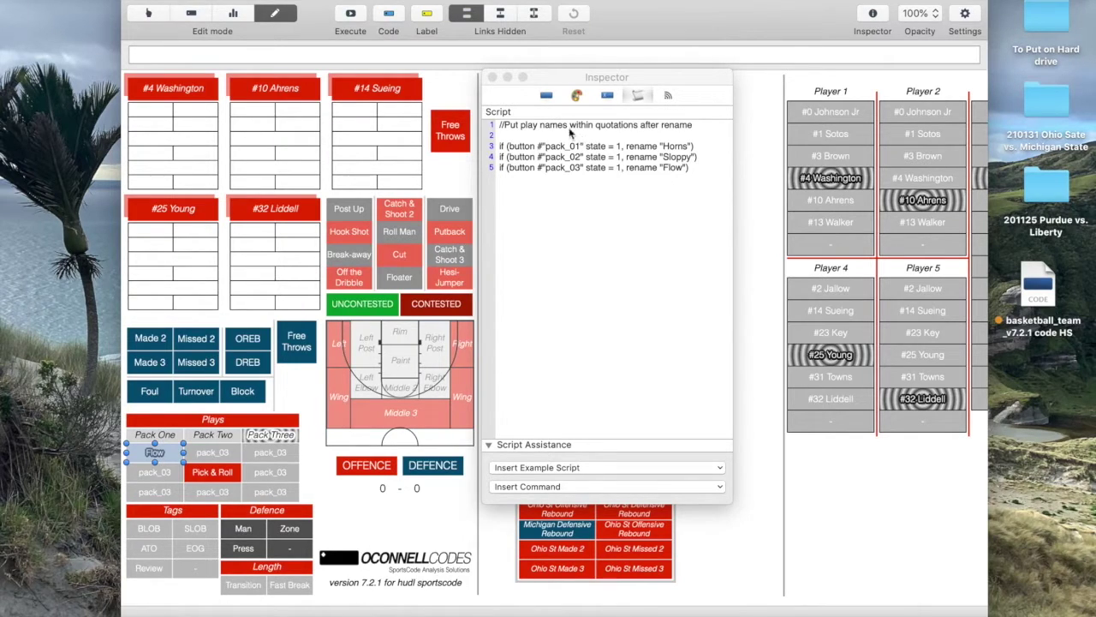
left_click(492, 77)
left_click(314, 463)
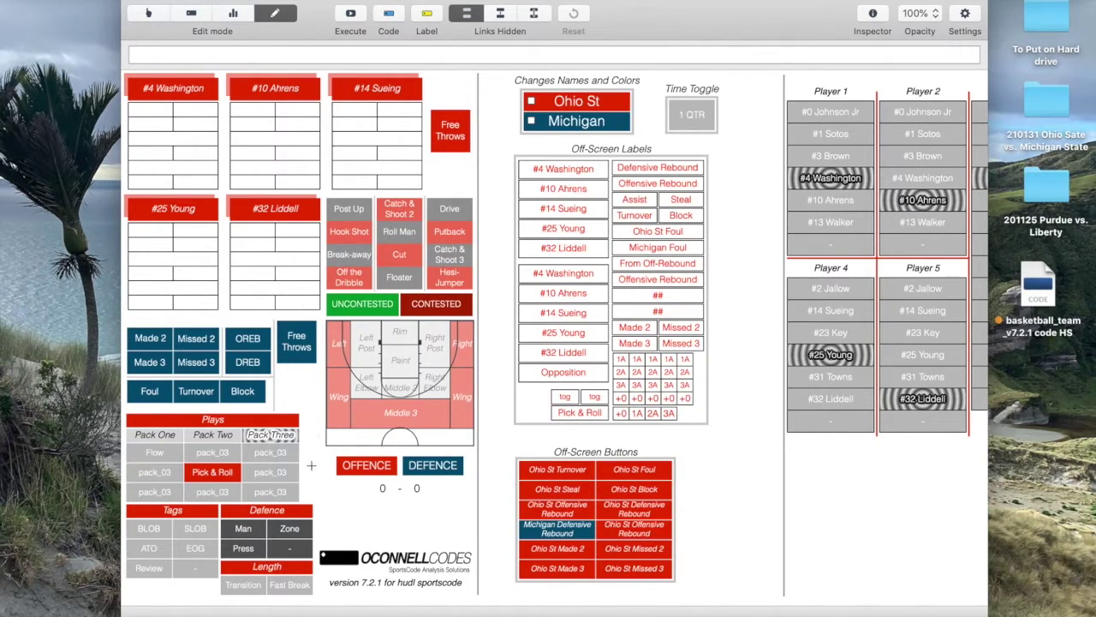
In code mode, start Ohio St offence and label a Pick & Roll with #4 as handler and #32 as roller.
left_click(157, 14)
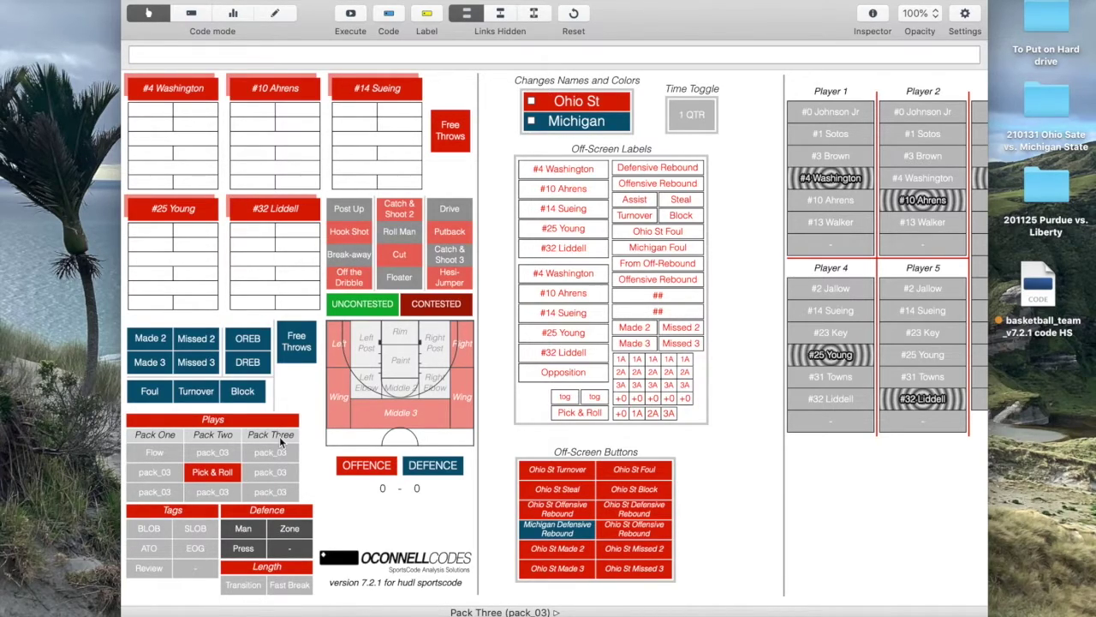
left_click(368, 465)
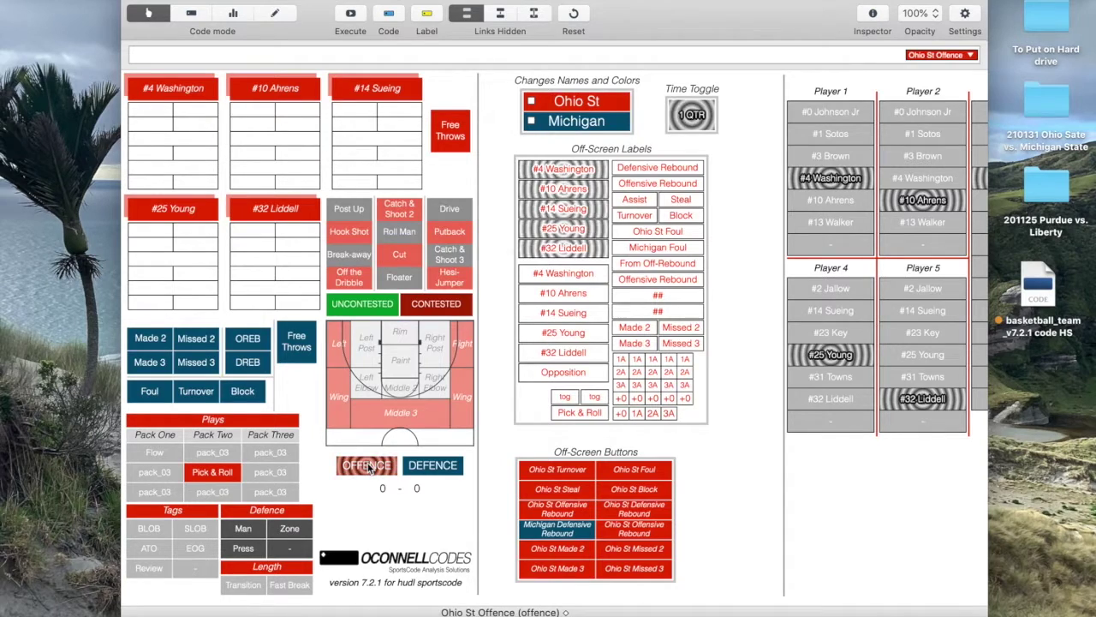
left_click(222, 477)
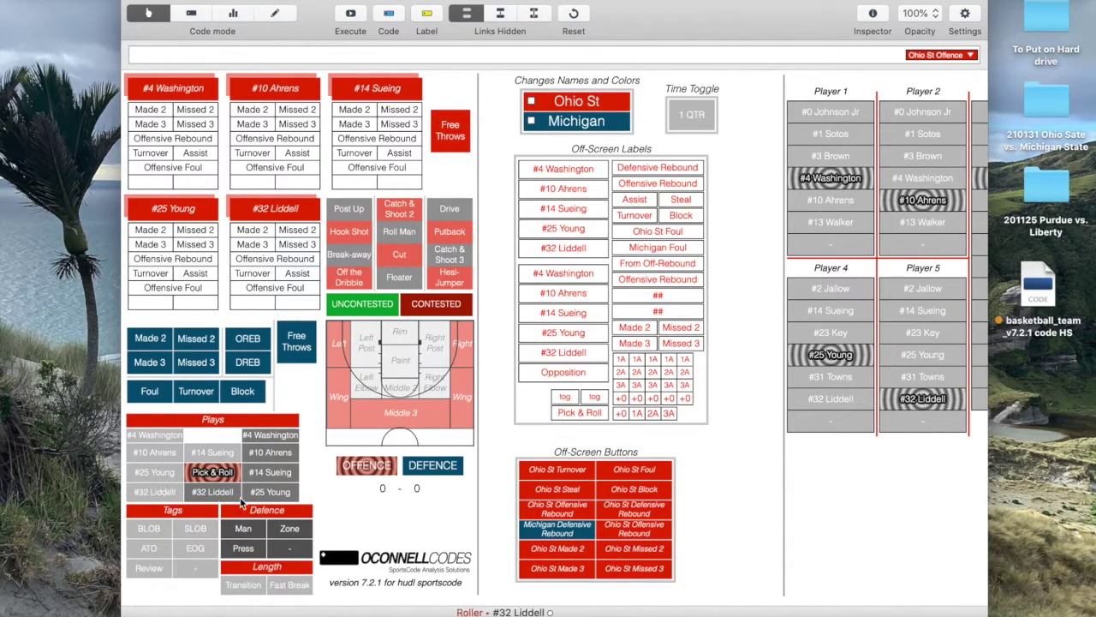
left_click(155, 436)
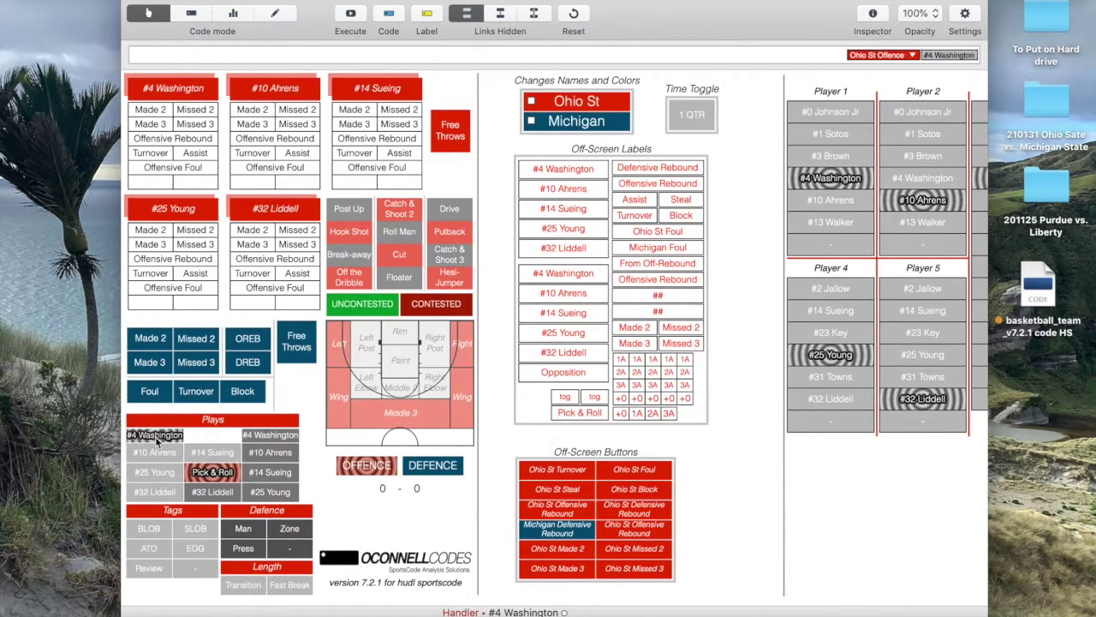
left_click(214, 493)
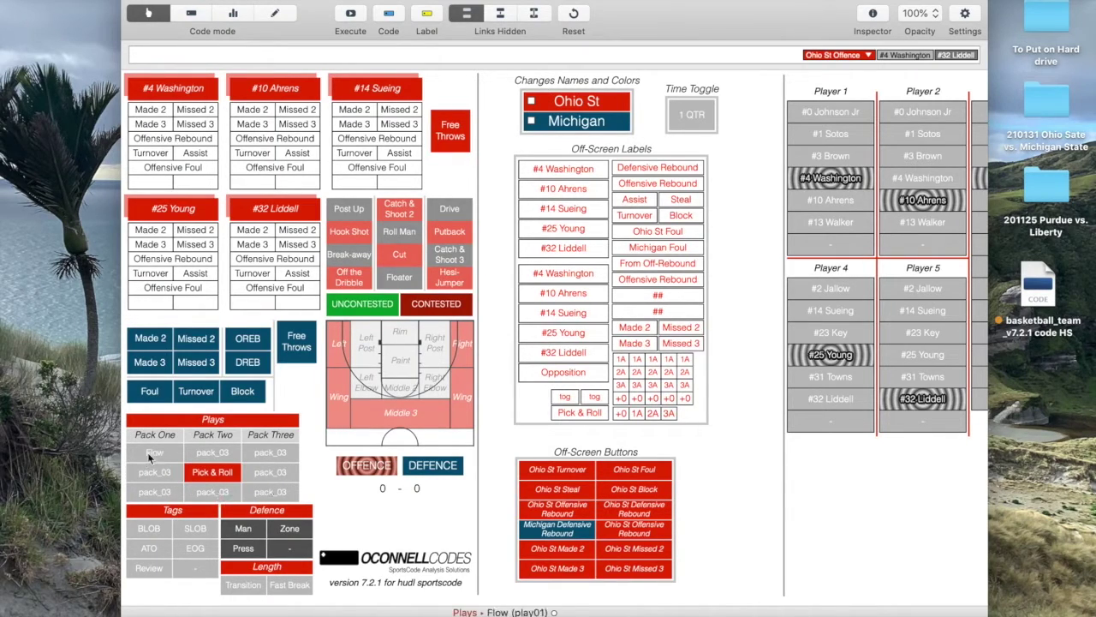
Code a Made 3 for #10 as an uncontested Catch & Shoot 3 from the left corner.
left_click(252, 124)
left_click(448, 255)
left_click(363, 303)
left_click(339, 343)
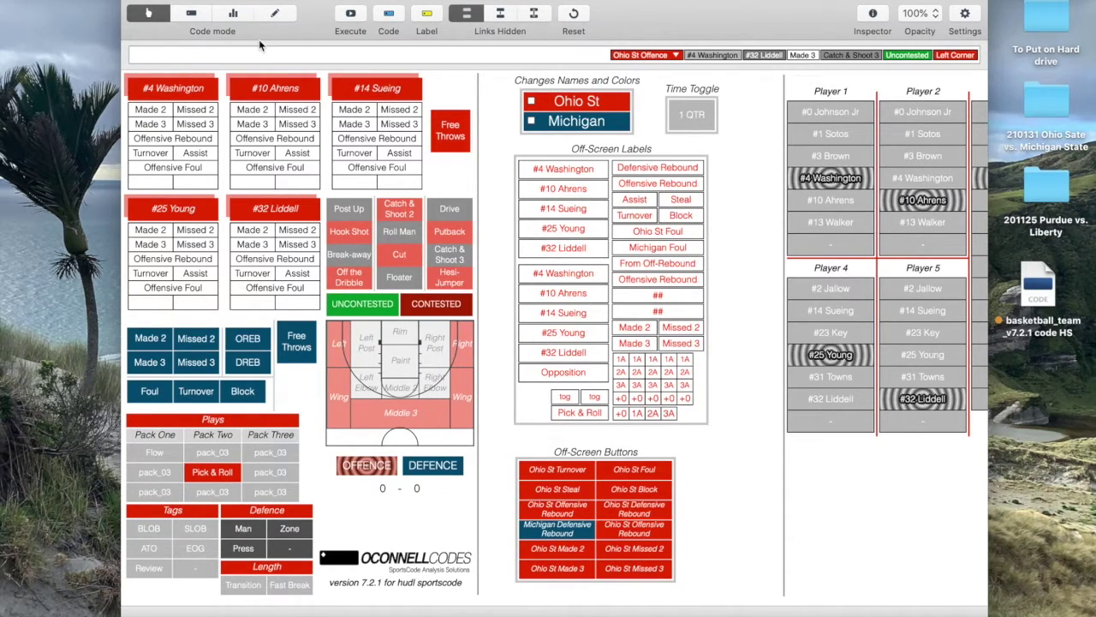
Re-enter code mode through edit mode, activate Michigan's free throws and examine the +2, +3, 1A, 2A and 3A labels.
left_click(273, 14)
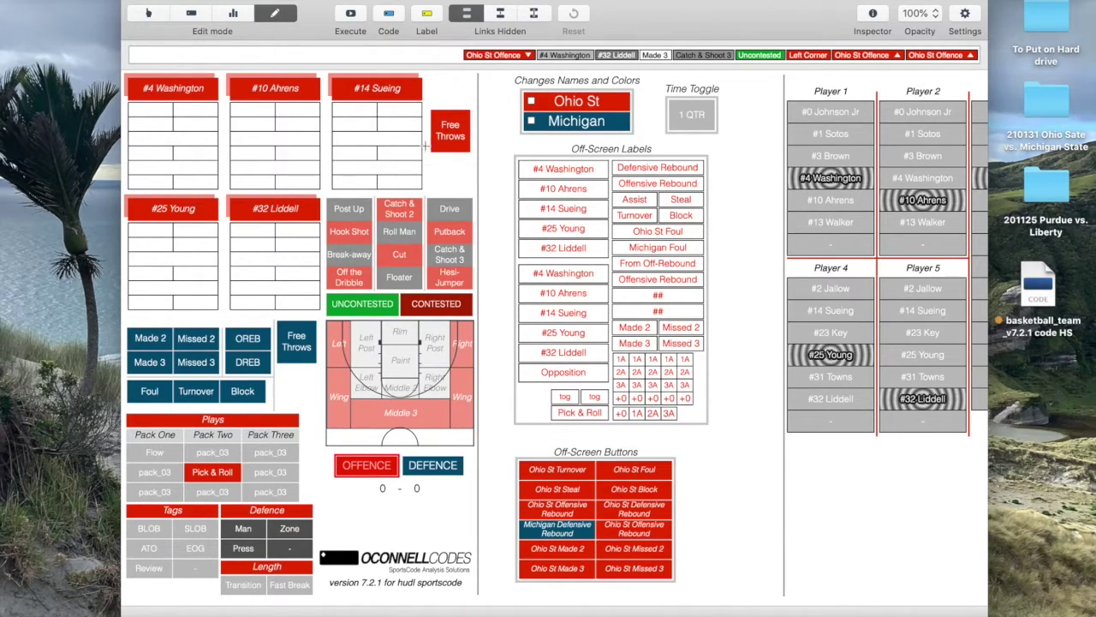
left_click(151, 11)
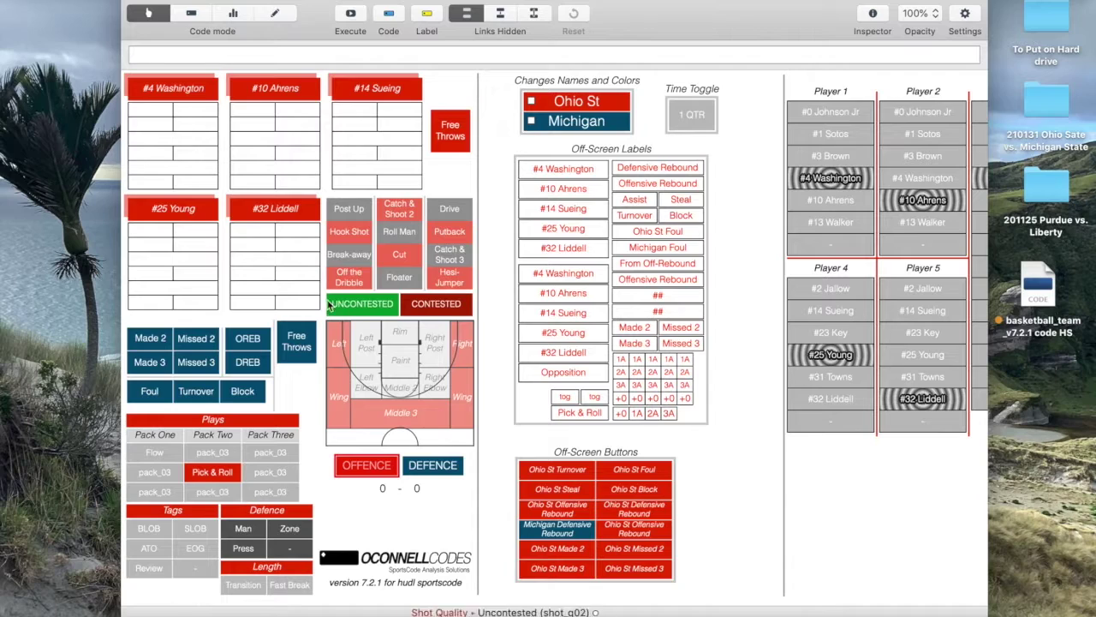
left_click(296, 343)
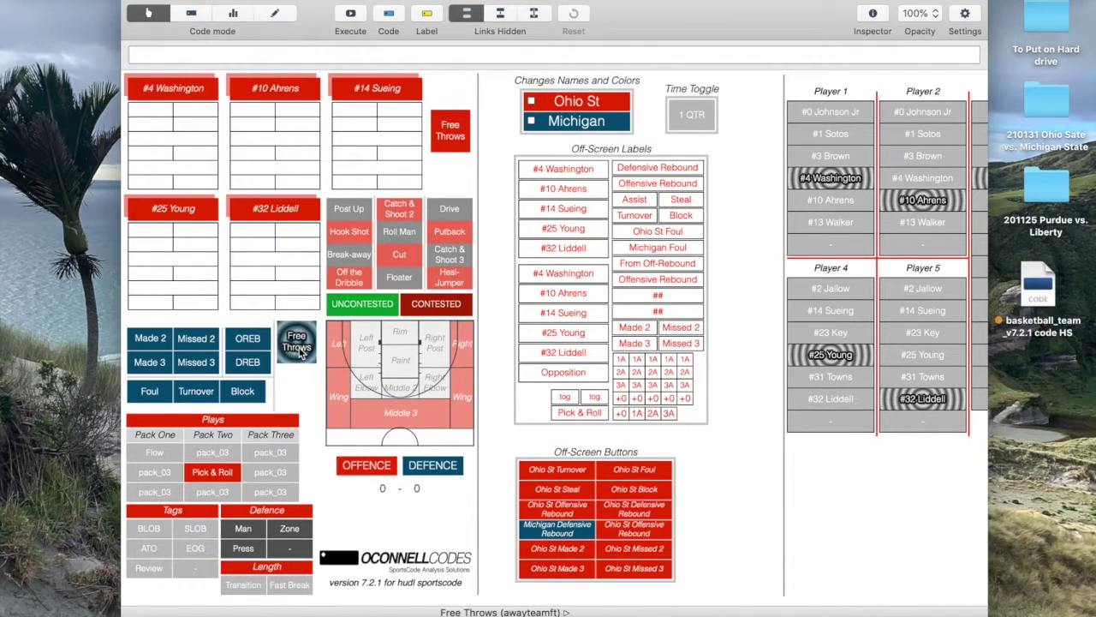
left_click(288, 387)
left_click(287, 402)
left_click(309, 402)
left_click(310, 375)
left_click(308, 390)
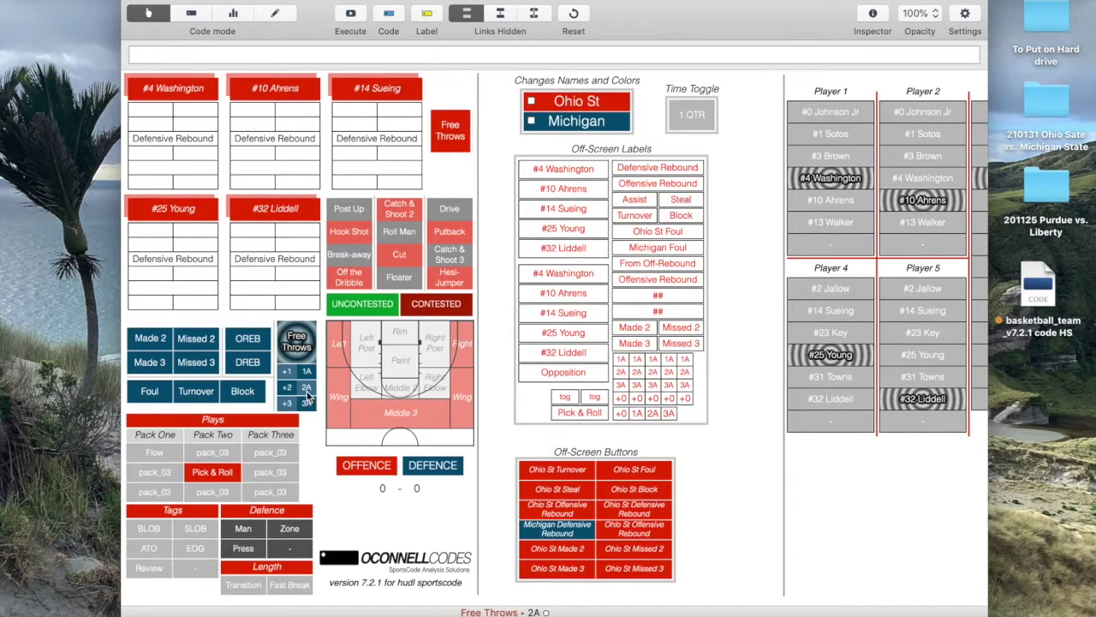
Examine the players' Defensive Rebound labels and Michigan's DREB, Block and OREB buttons, and deactivate Michigan's free throws.
left_click(294, 264)
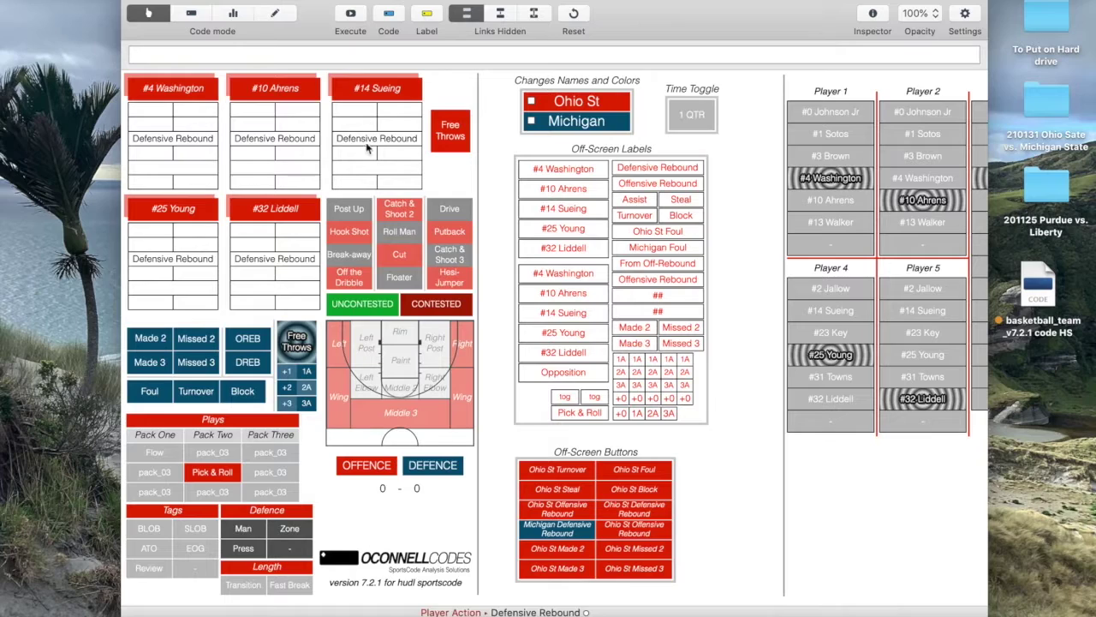
left_click(247, 361)
left_click(243, 391)
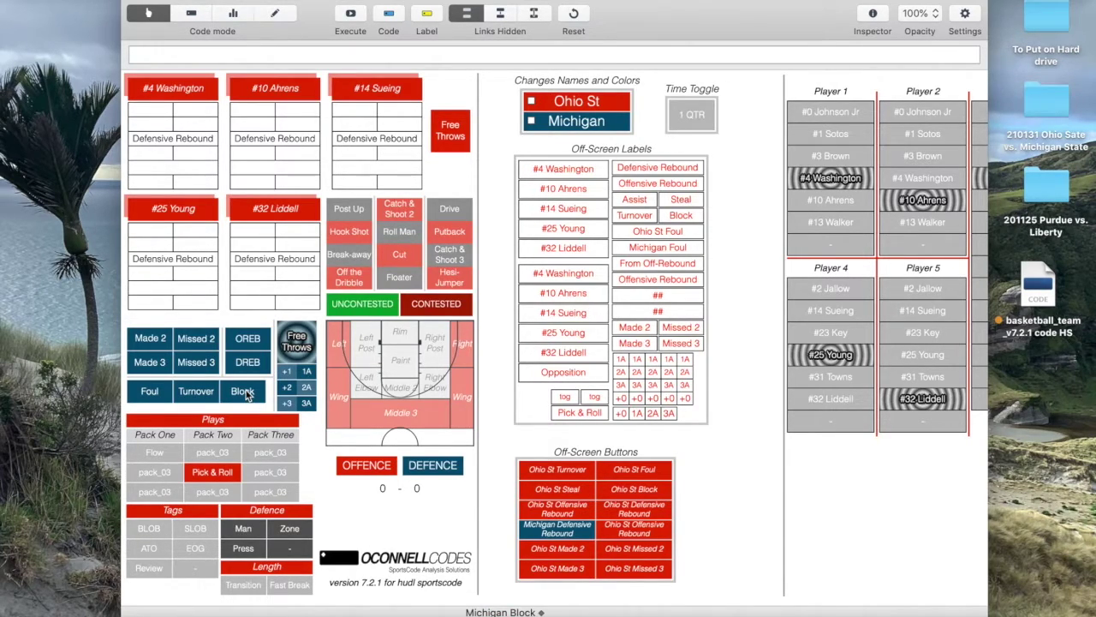
left_click(251, 364)
left_click(250, 341)
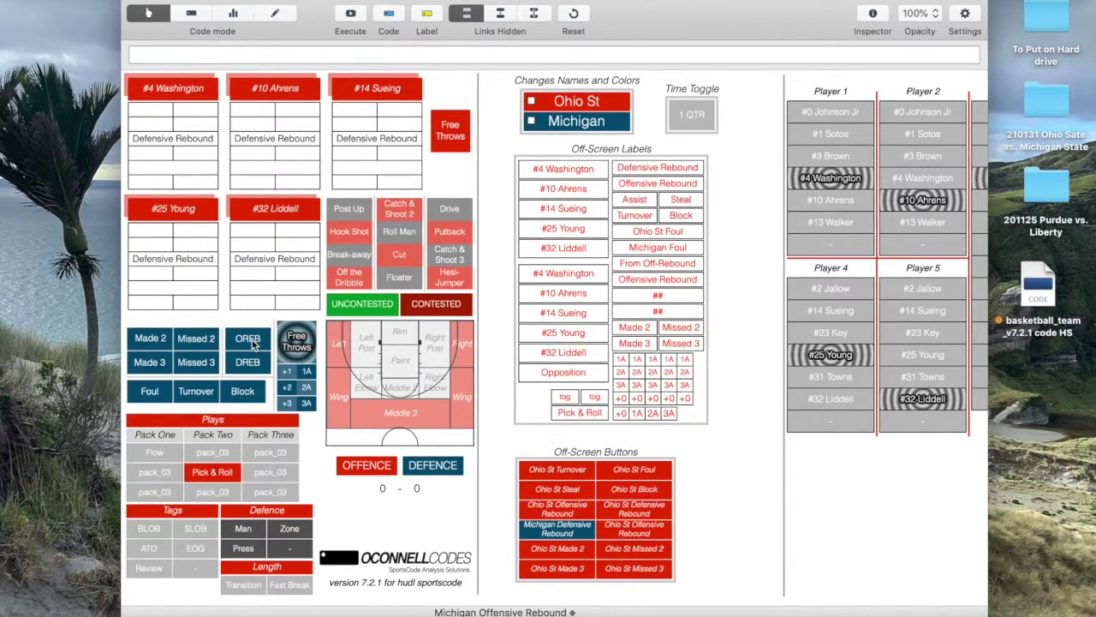
left_click(296, 343)
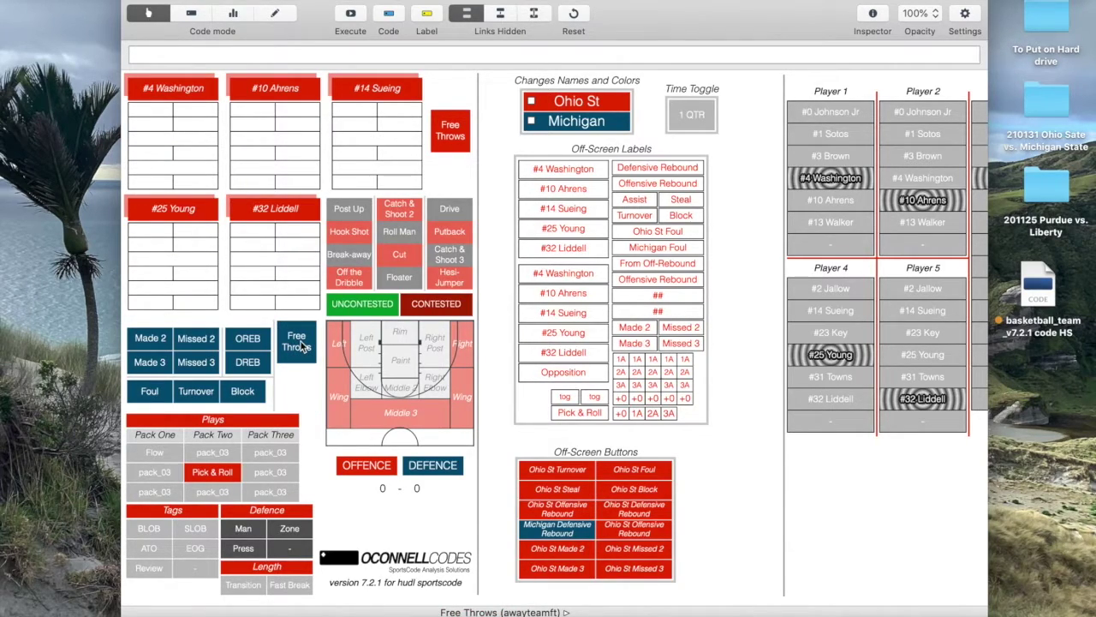
Activate Ohio St's free throws and code +1 and 2A for #10, followed by a Michigan defensive rebound.
left_click(454, 138)
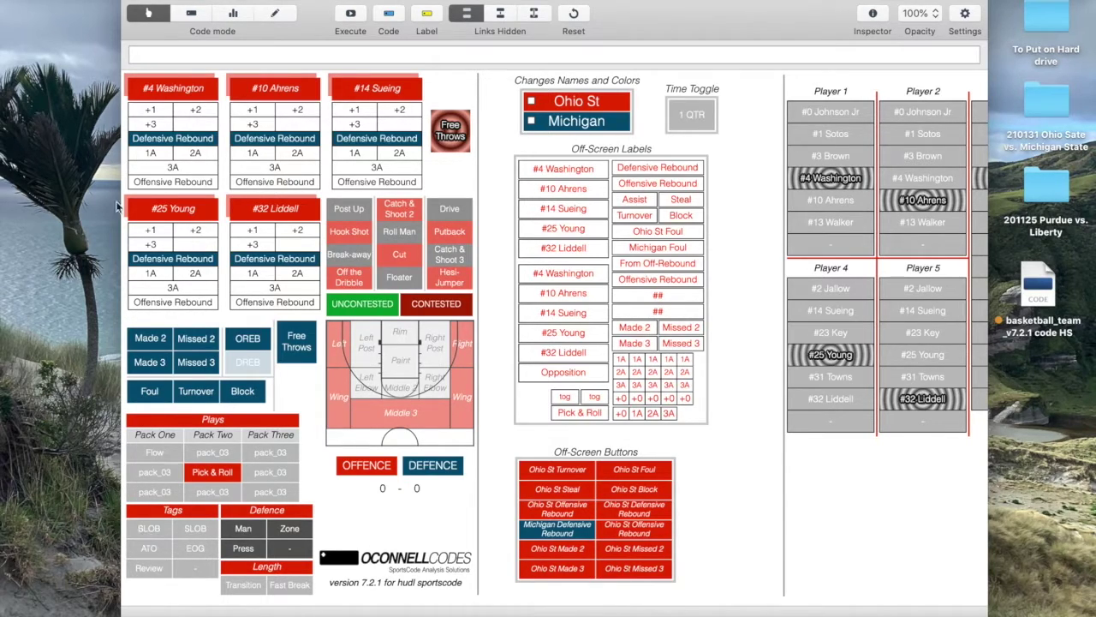
left_click(263, 116)
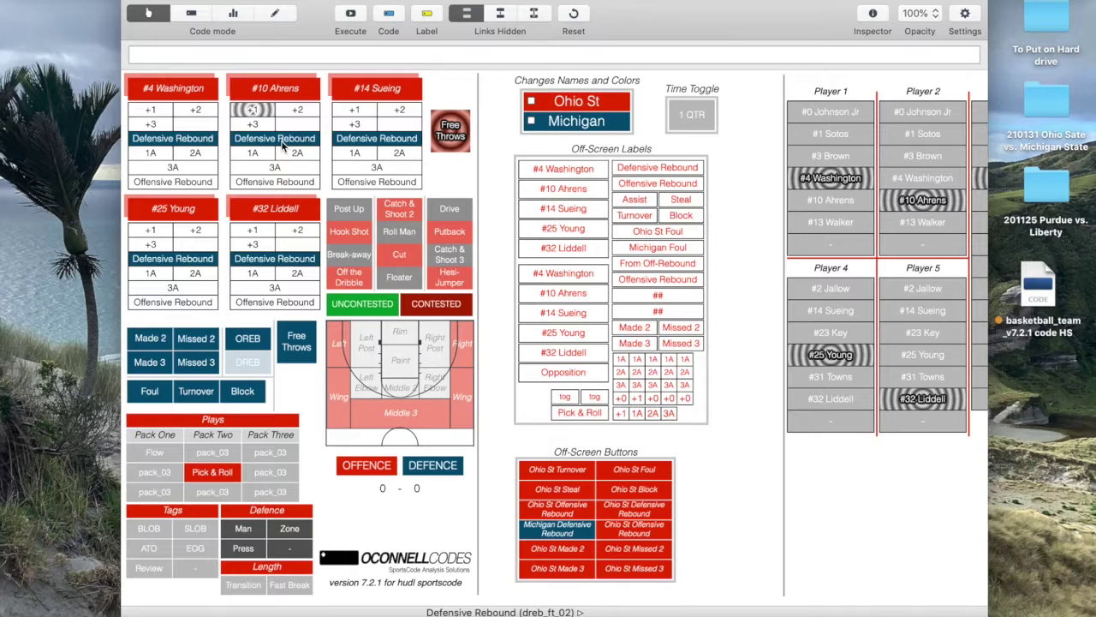
left_click(282, 145)
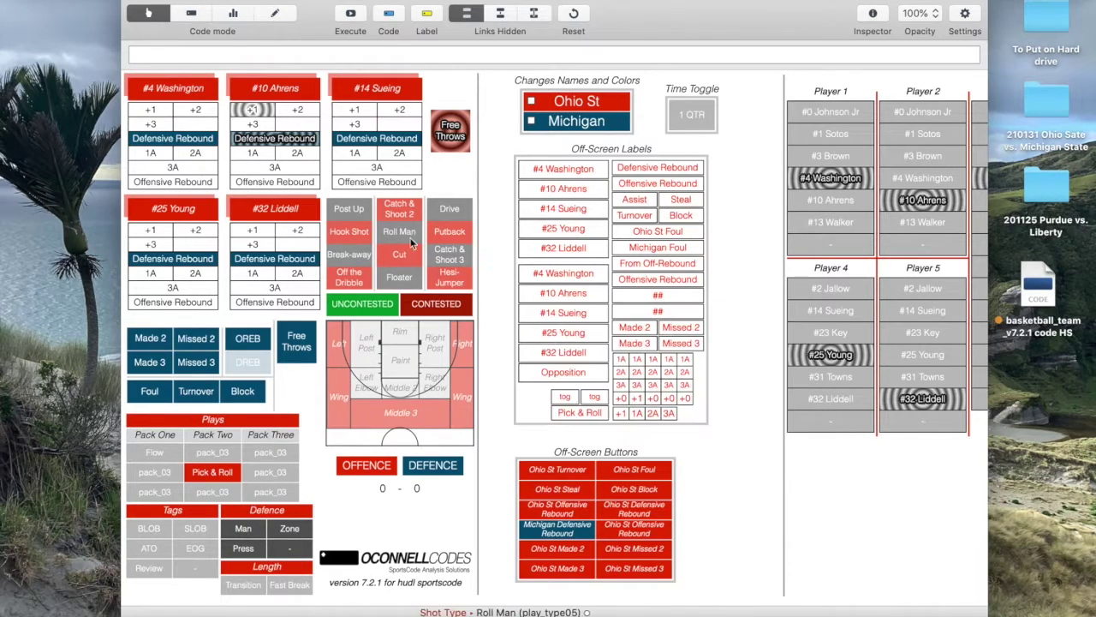
left_click(298, 153)
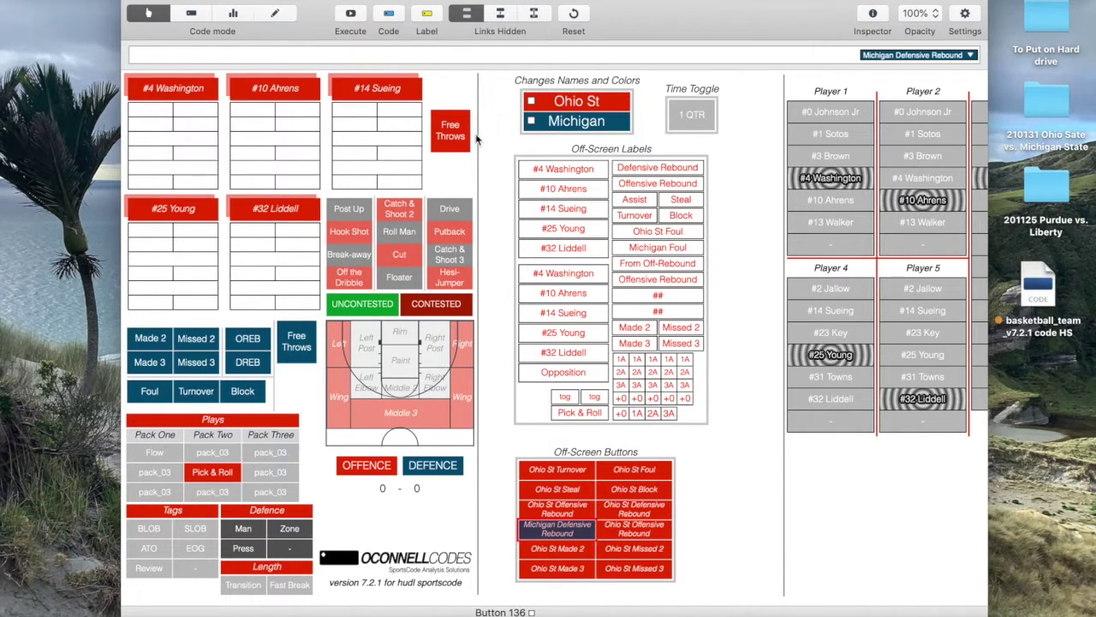
Activate Ohio St's free throws again and code 1A for #10, followed by an offensive rebound for #32.
left_click(450, 131)
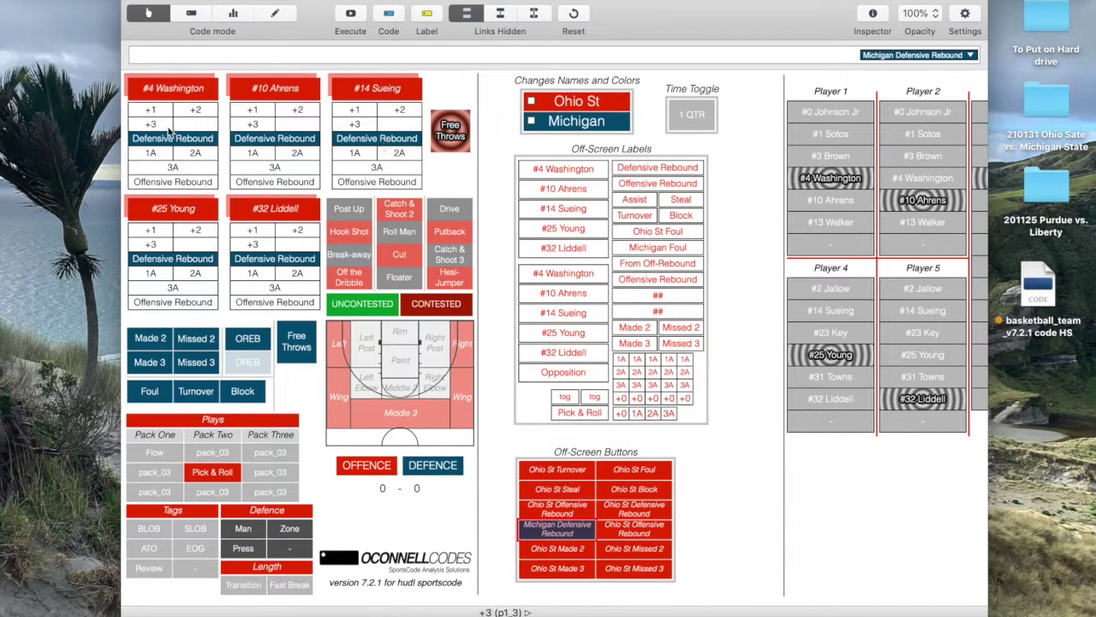
left_click(253, 153)
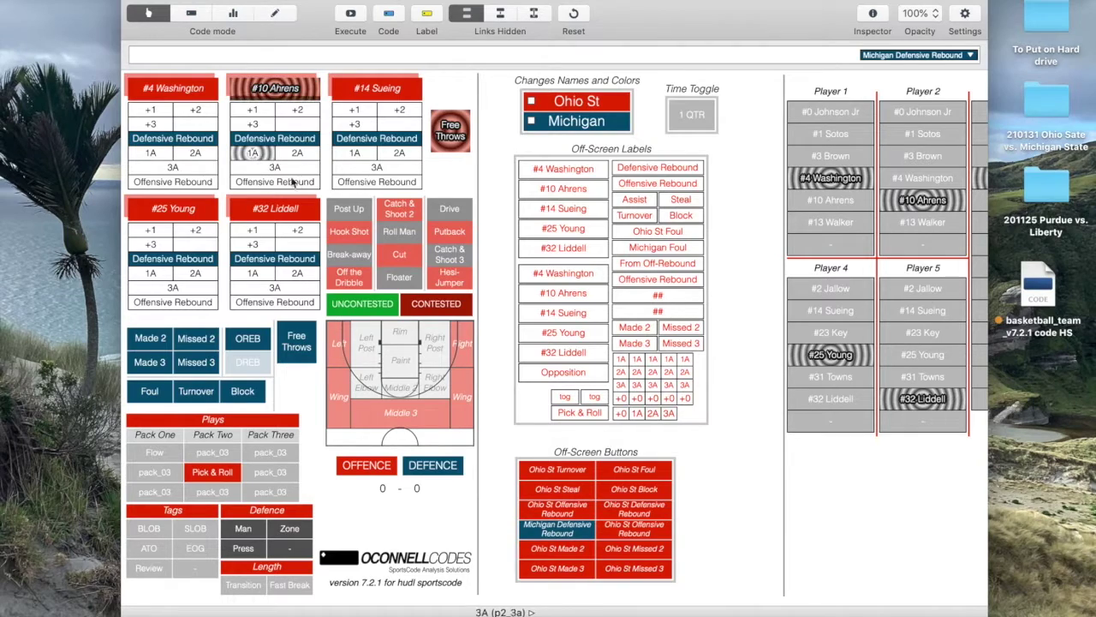
left_click(274, 303)
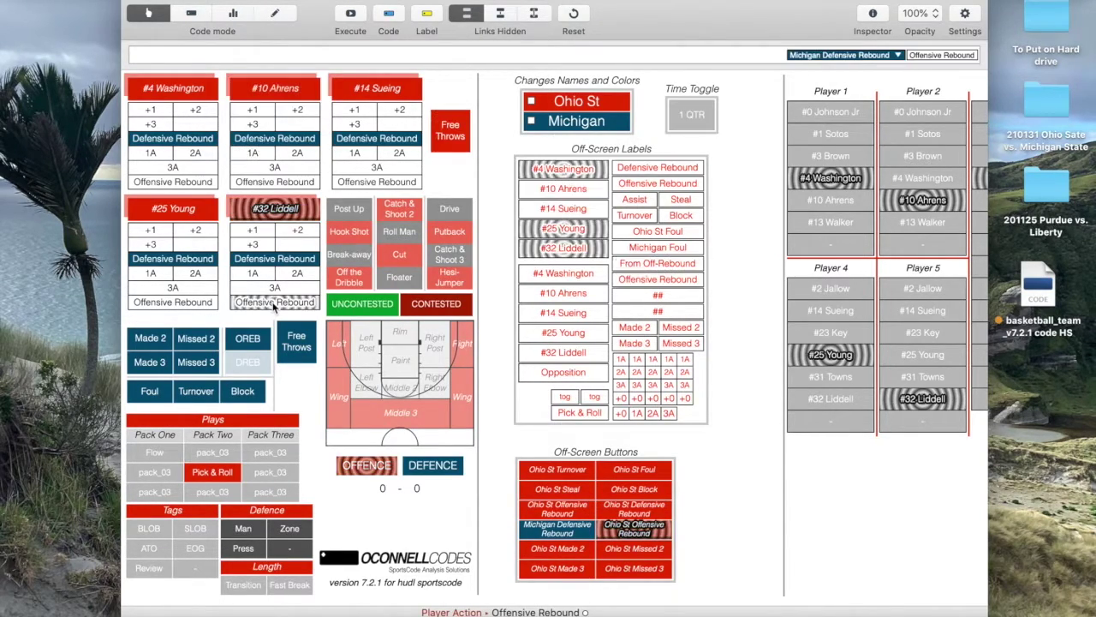